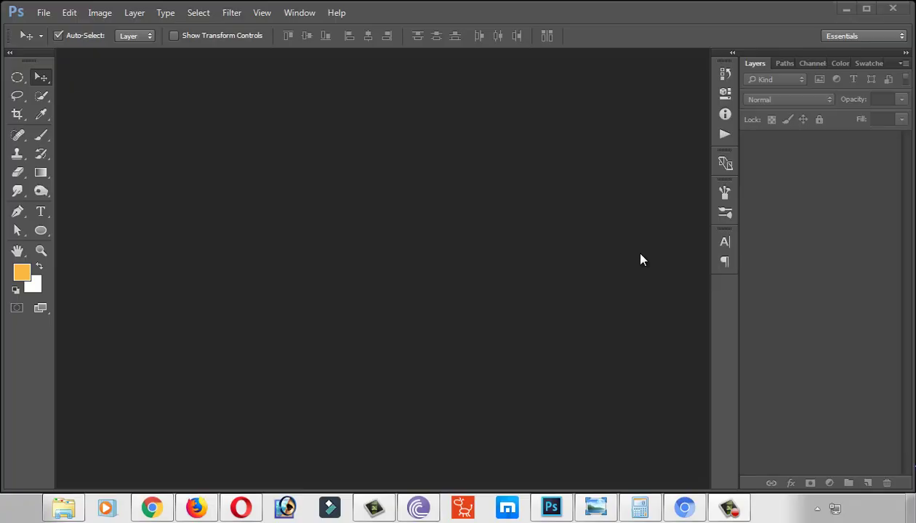
# Bring fashion-3059140 into Photoshop, select all of it, cut it, and start a New document.
pyautogui.click(73, 509)
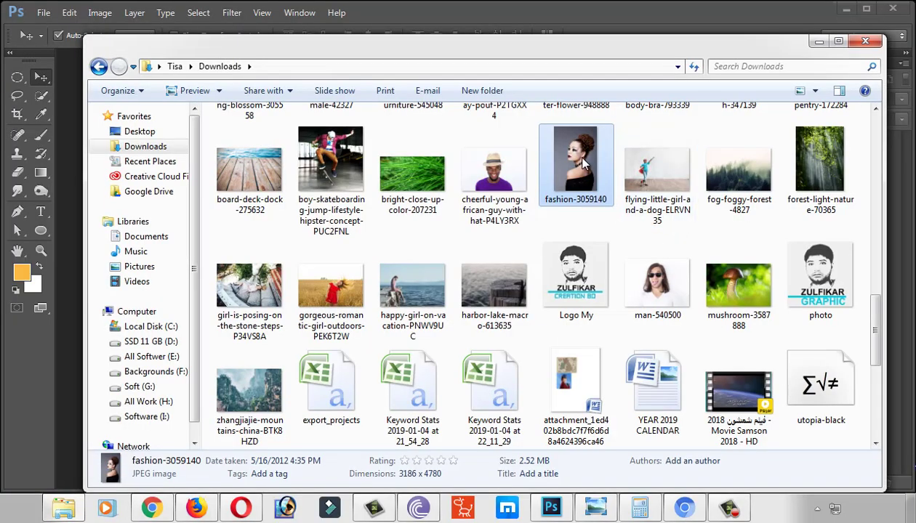
pyautogui.moveTo(581, 163)
pyautogui.mouseDown()
pyautogui.moveTo(82, 385)
pyautogui.moveTo(75, 372)
pyautogui.mouseUp()
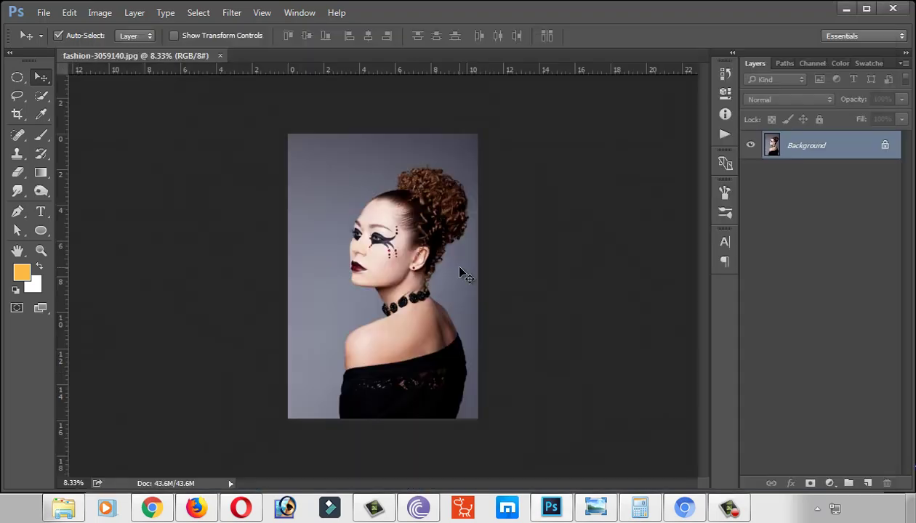
pyautogui.hotkey('ctrl', 'a')
pyautogui.hotkey('ctrl', 'x')
pyautogui.hotkey('ctrl', 'n')
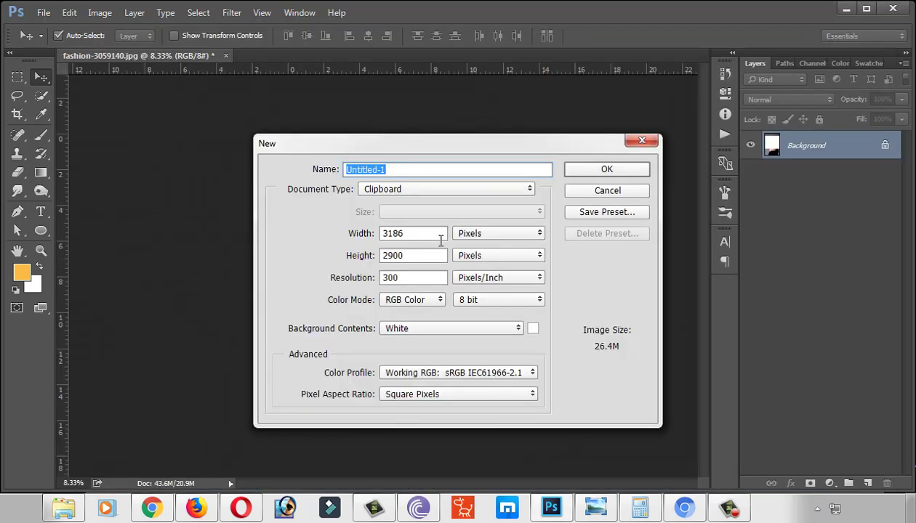
# Create a blank Film & Video HDV/HDTV 720p/29.97 document and hide its guides.
pyautogui.click(443, 191)
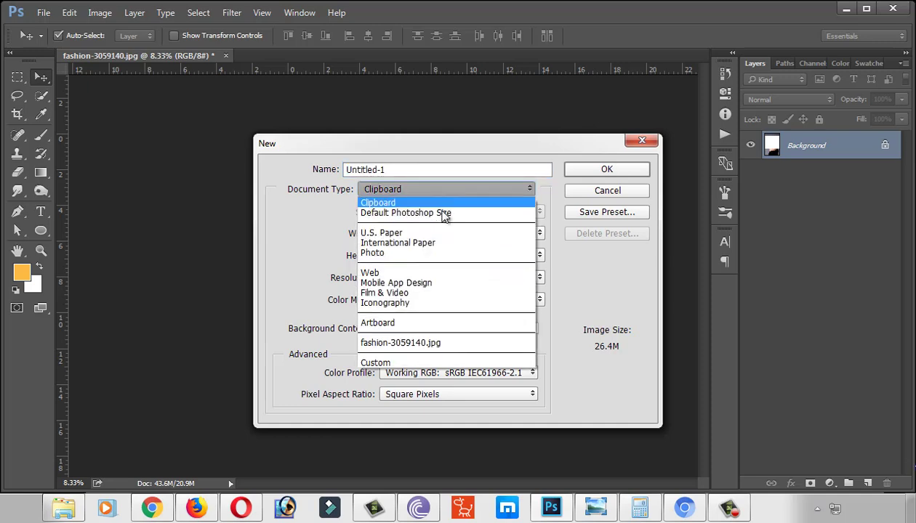
pyautogui.click(443, 293)
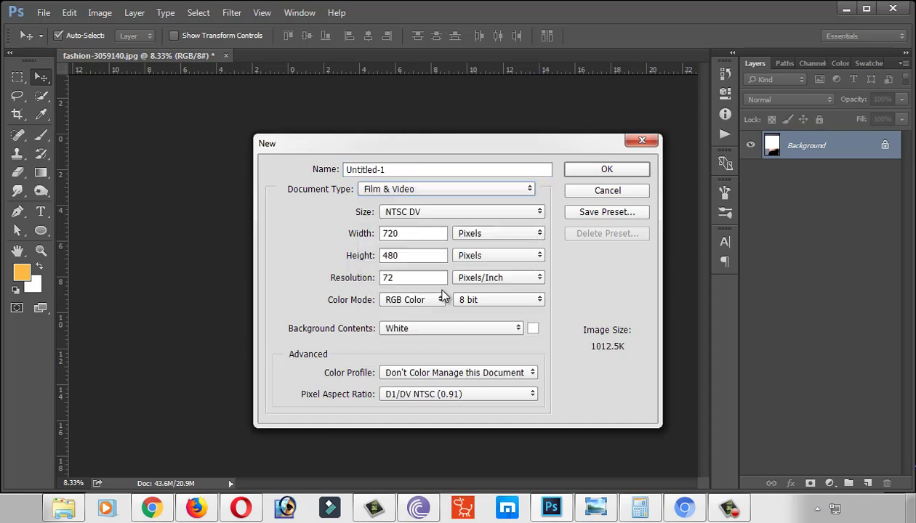
pyautogui.click(472, 215)
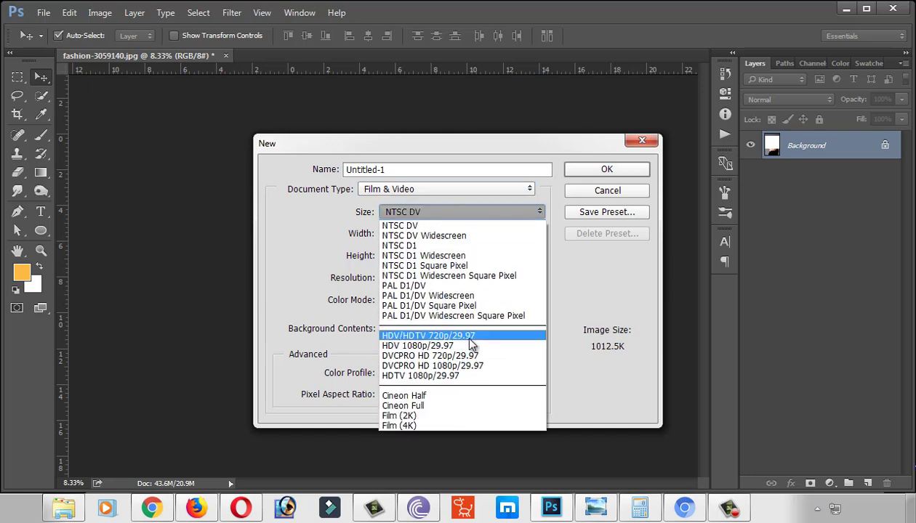
pyautogui.click(471, 338)
pyautogui.click(617, 172)
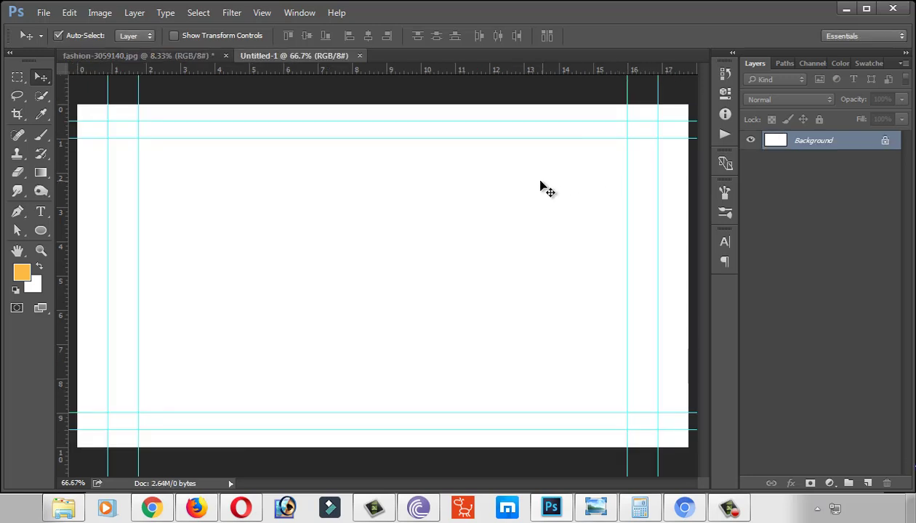
pyautogui.hotkey('ctrl', ';')
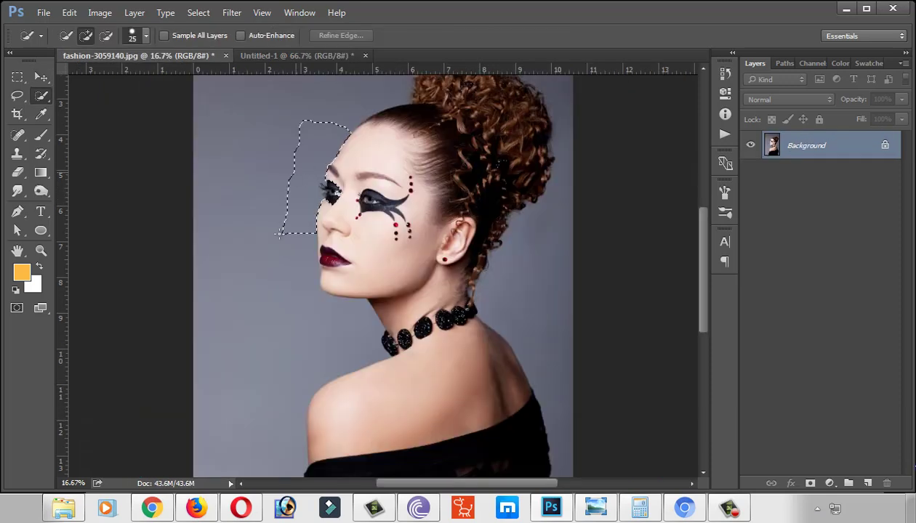
# Quick-select the grey background around the woman's hair, face and shoulder.
pyautogui.moveTo(278, 234); pyautogui.dragTo(282, 234)
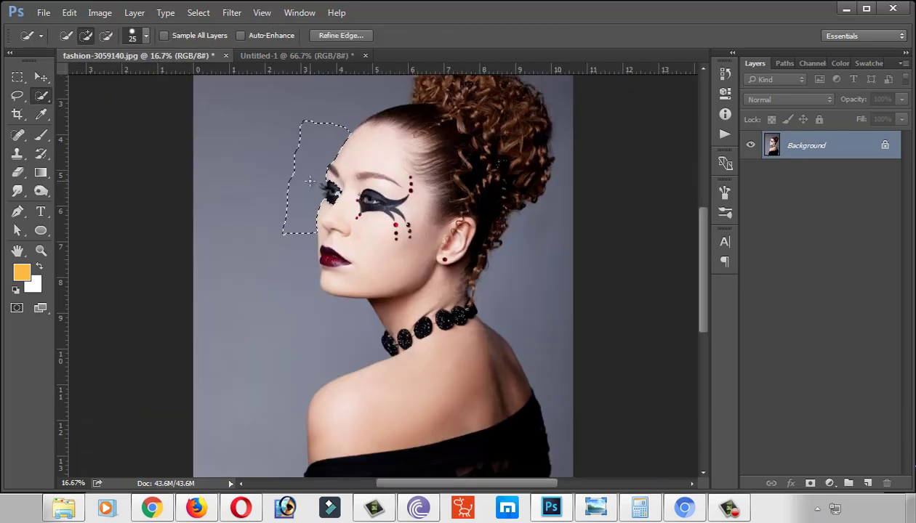
pyautogui.moveTo(249, 154); pyautogui.dragTo(280, 348)
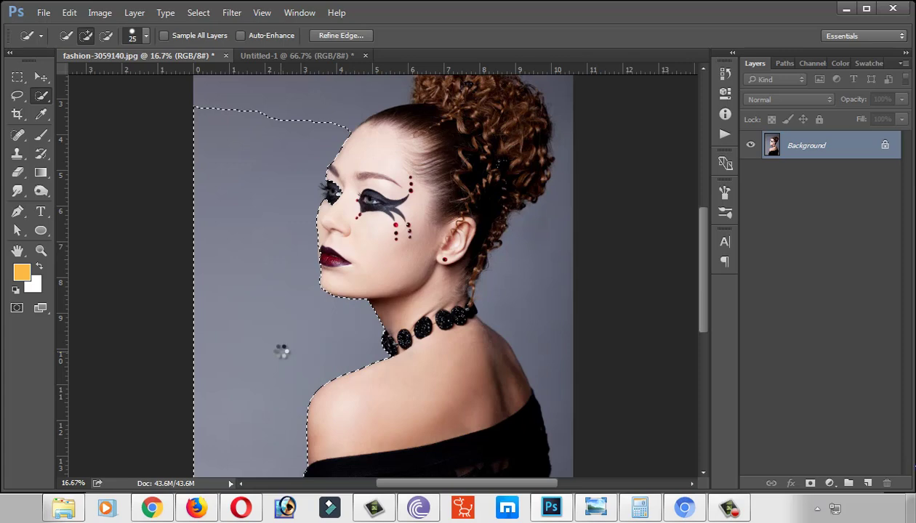
pyautogui.hotkey('ctrl', 'd')
pyautogui.hotkey('ctrl', '-')
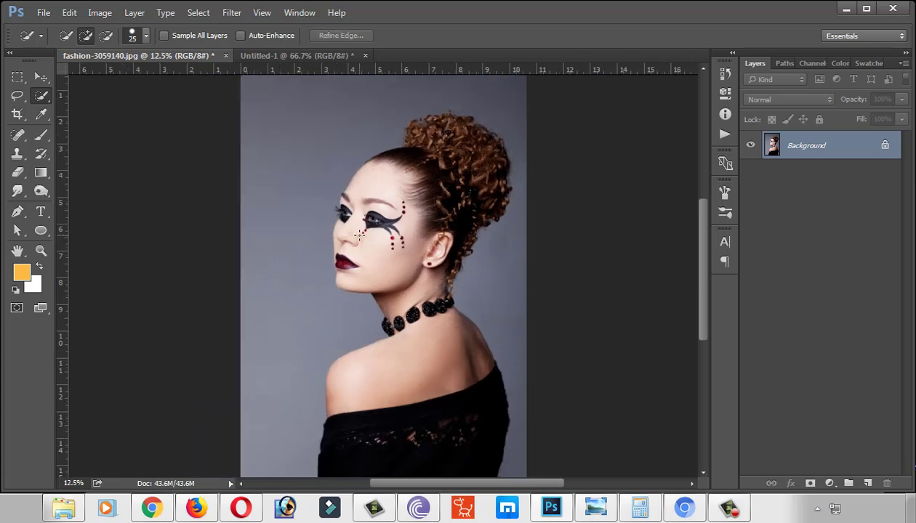
pyautogui.moveTo(428, 95); pyautogui.dragTo(521, 224)
pyautogui.moveTo(516, 256)
pyautogui.mouseDown()
pyautogui.moveTo(508, 332)
pyautogui.moveTo(342, 331)
pyautogui.moveTo(289, 443)
pyautogui.mouseUp()
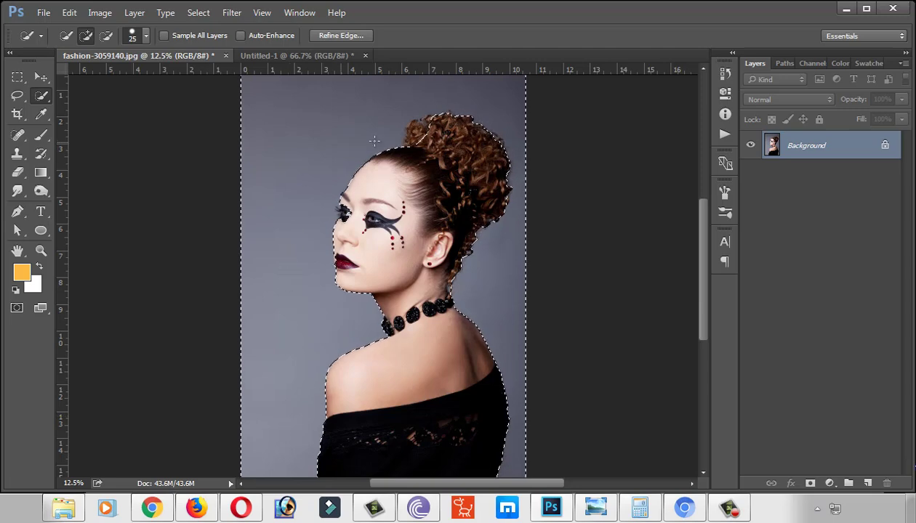
# Restore the background selection and tidy its edge beside the lips and chin.
pyautogui.press('alt')
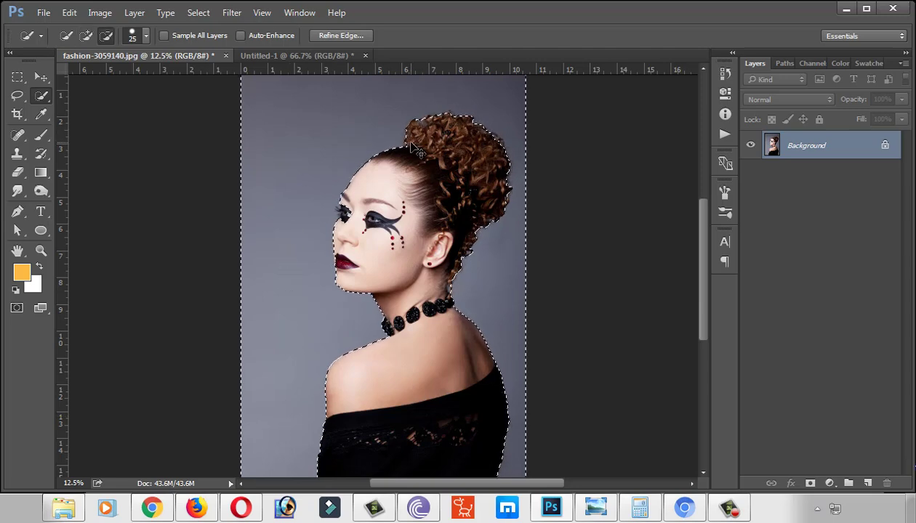
pyautogui.scroll(1, 401, 141)
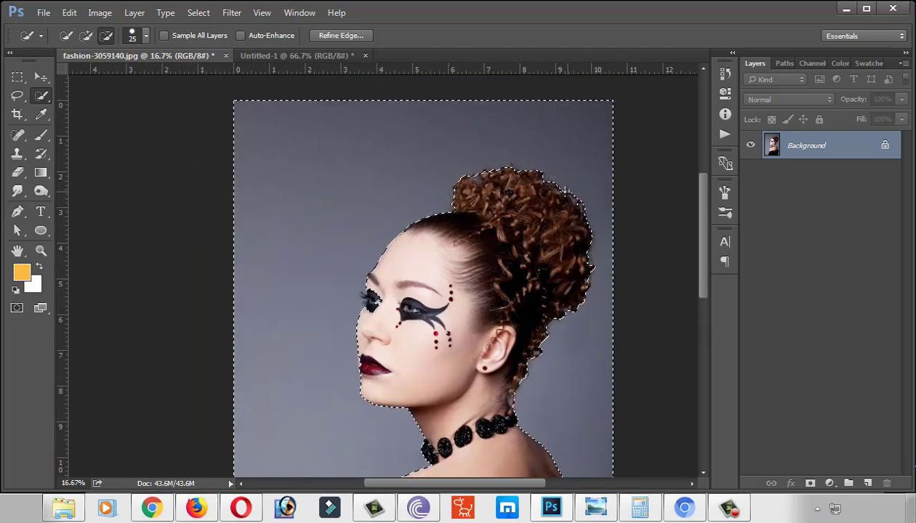
pyautogui.hotkey('ctrl', 'd')
pyautogui.hotkey('ctrl', 'z')
pyautogui.scroll(1, 436, 254)
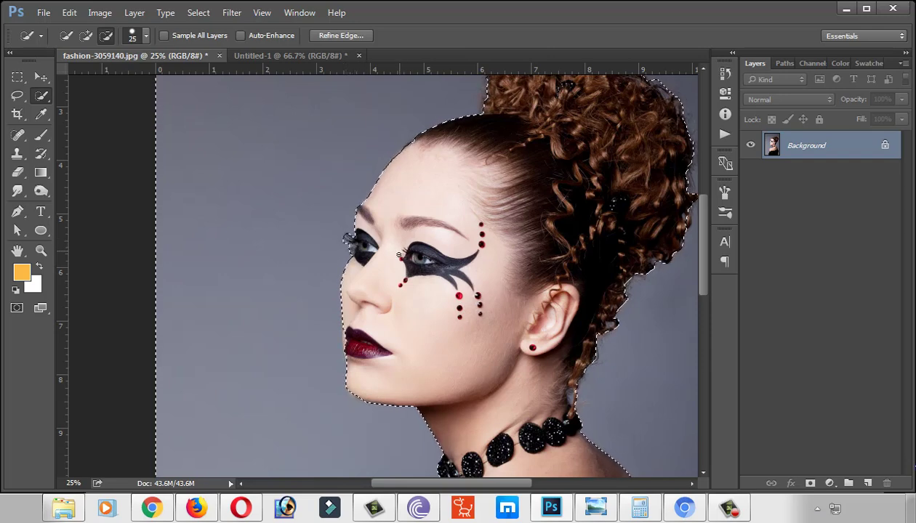
pyautogui.moveTo(342, 320); pyautogui.dragTo(346, 357)
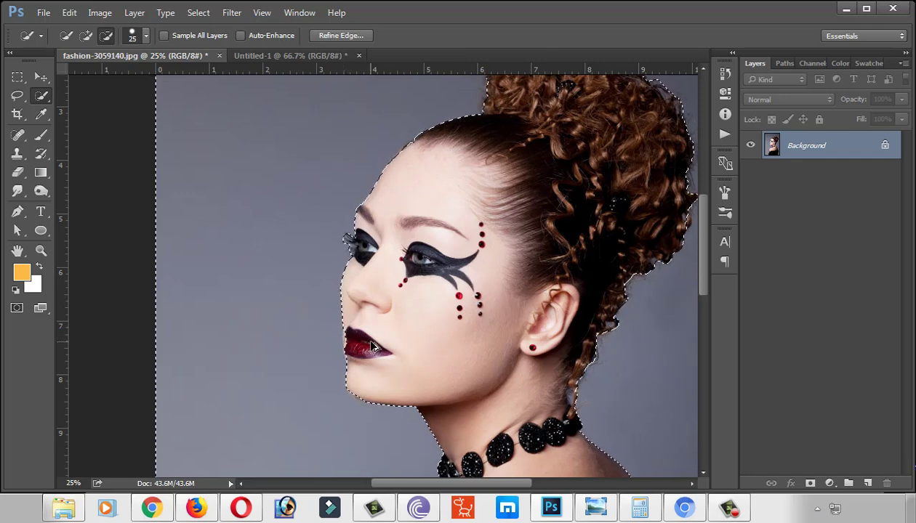
pyautogui.scroll(1, 372, 326)
pyautogui.scroll(1, 370, 320)
pyautogui.moveTo(368, 319); pyautogui.dragTo(391, 182)
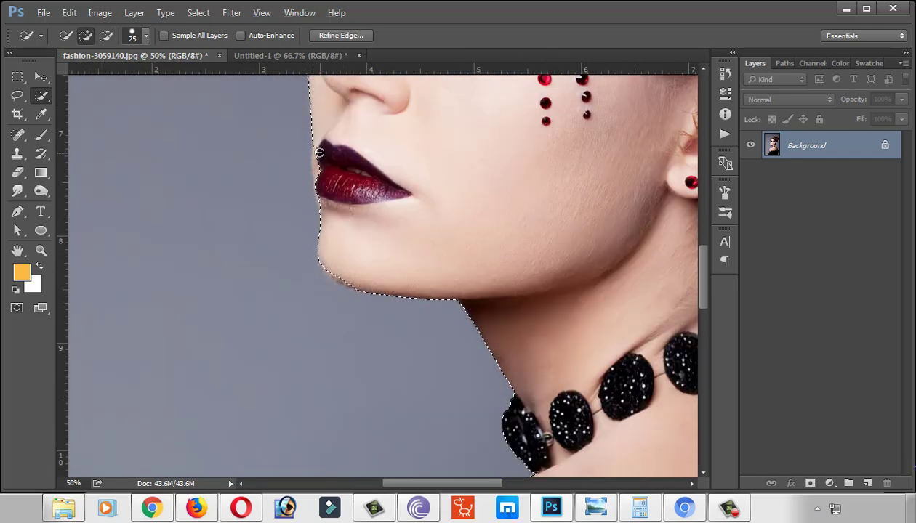
# Subtract remaining stray areas near the lips and copy the selected woman.
pyautogui.press('alt')
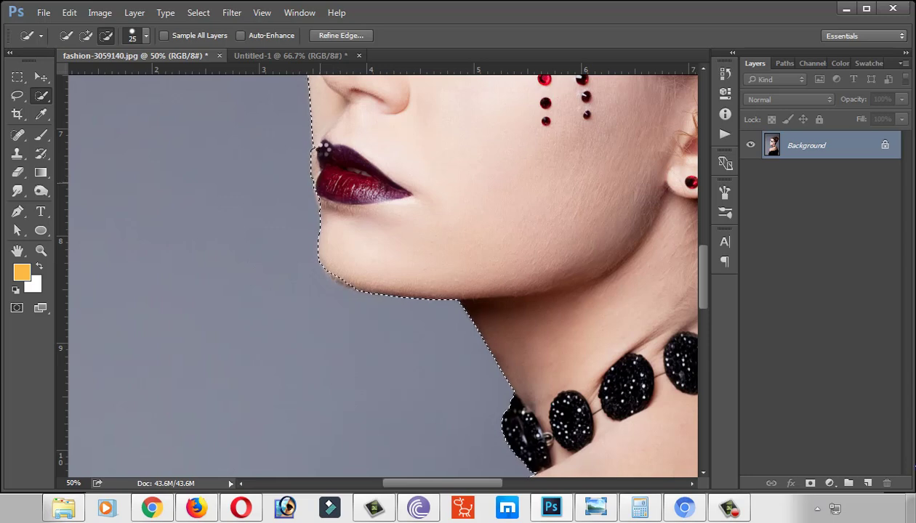
pyautogui.scroll(-1, 445, 158)
pyautogui.scroll(-2, 445, 158)
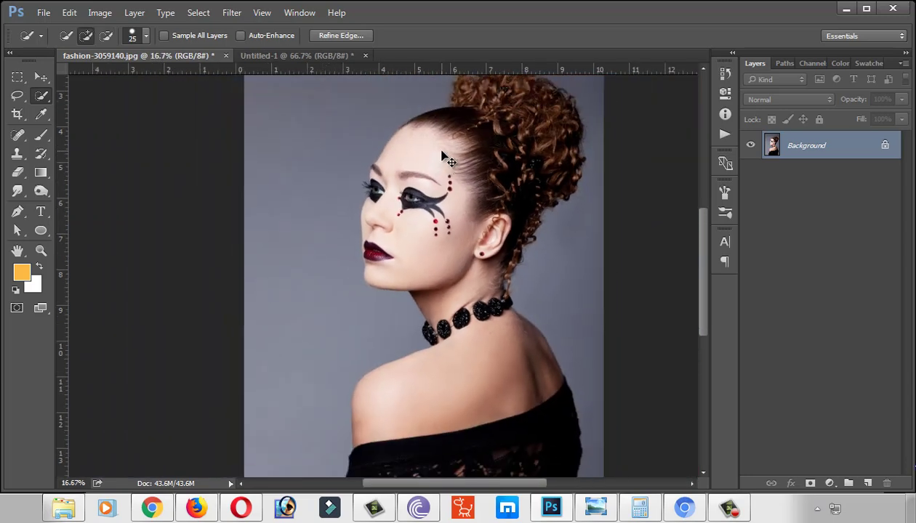
pyautogui.scroll(-1, 445, 158)
pyautogui.press('v')
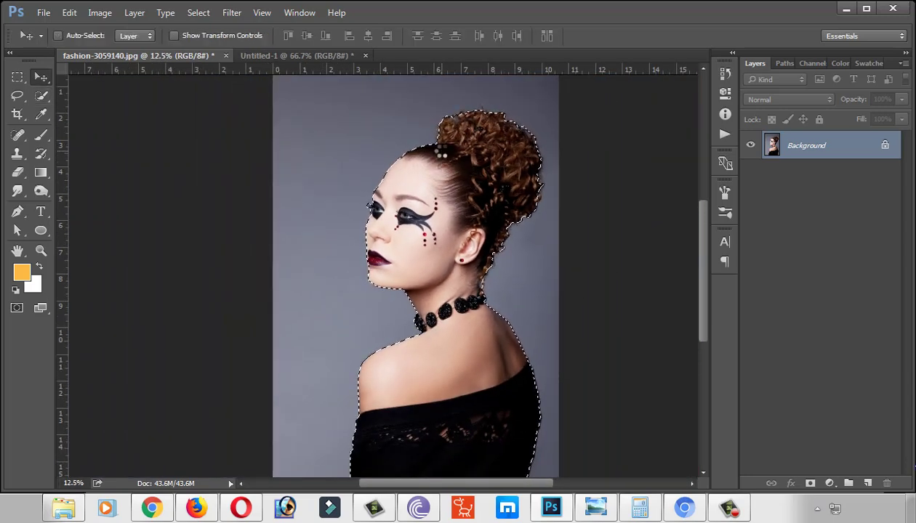
pyautogui.hotkey('ctrl', 'BackSpace')
# Paste the woman into Untitled-1 as Layer 1.
pyautogui.click(256, 56)
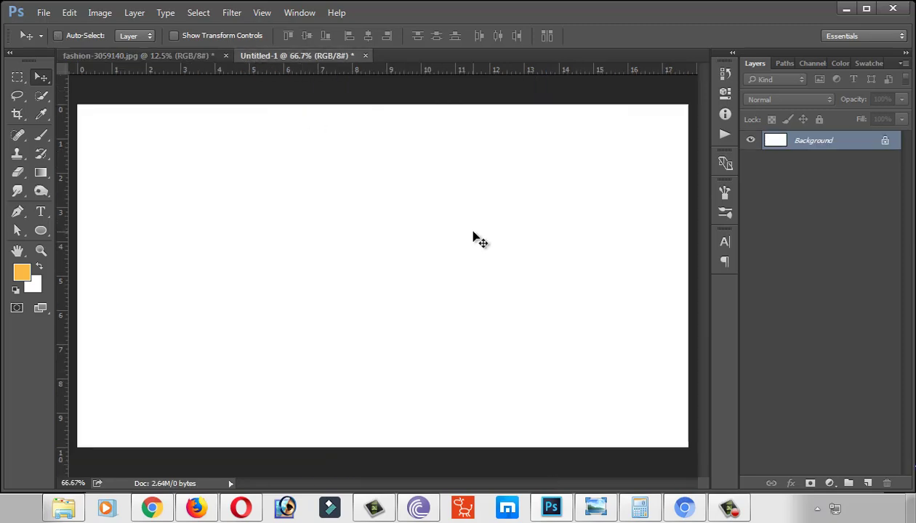
pyautogui.hotkey('ctrl', 'v')
pyautogui.moveTo(587, 374)
pyautogui.mouseDown()
pyautogui.moveTo(536, 198)
pyautogui.moveTo(409, 224)
pyautogui.moveTo(392, 265)
pyautogui.mouseUp()
pyautogui.hotkey('ctrl', '-')
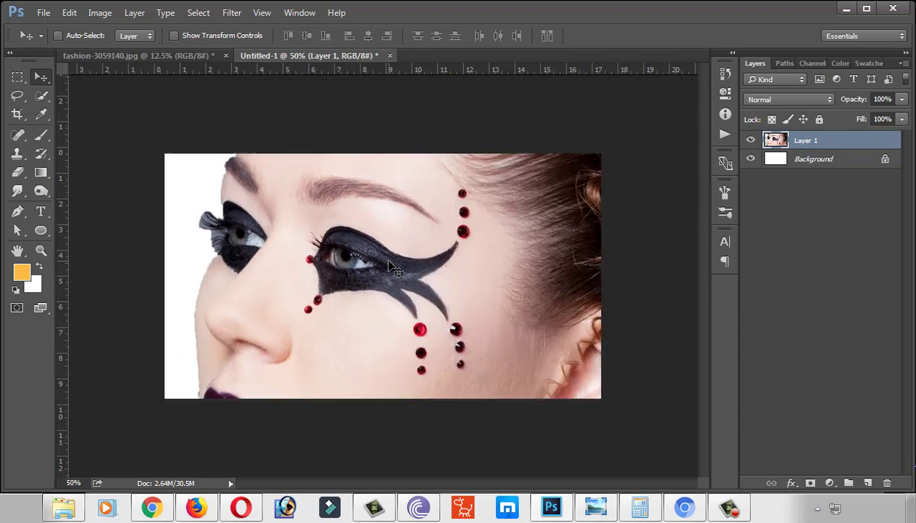
pyautogui.hotkey('ctrl', '-')
# Scale the woman to about 28%, position her, and add a horizontal guide across her face.
pyautogui.hotkey('ctrl', 't')
pyautogui.hotkey('ctrl', '-')
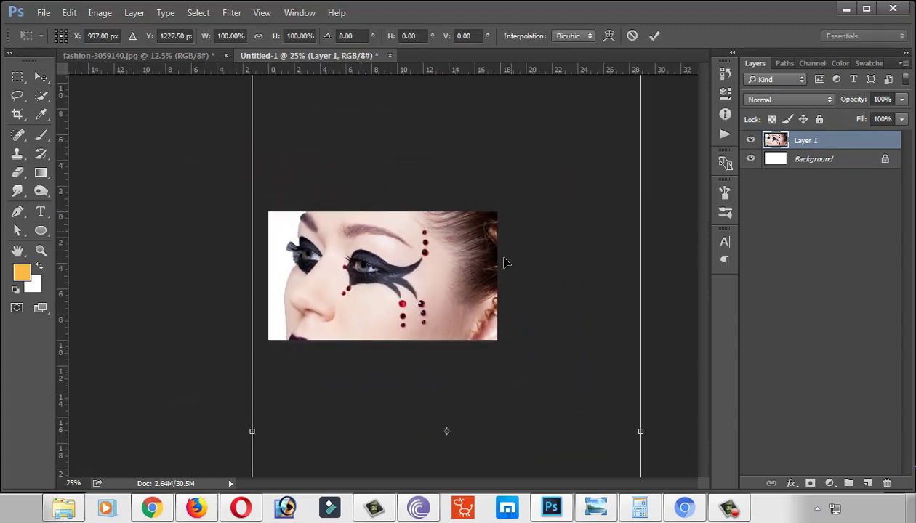
pyautogui.moveTo(507, 262)
pyautogui.mouseDown()
pyautogui.moveTo(593, 194)
pyautogui.moveTo(542, 201)
pyautogui.moveTo(430, 382)
pyautogui.moveTo(476, 187)
pyautogui.mouseUp()
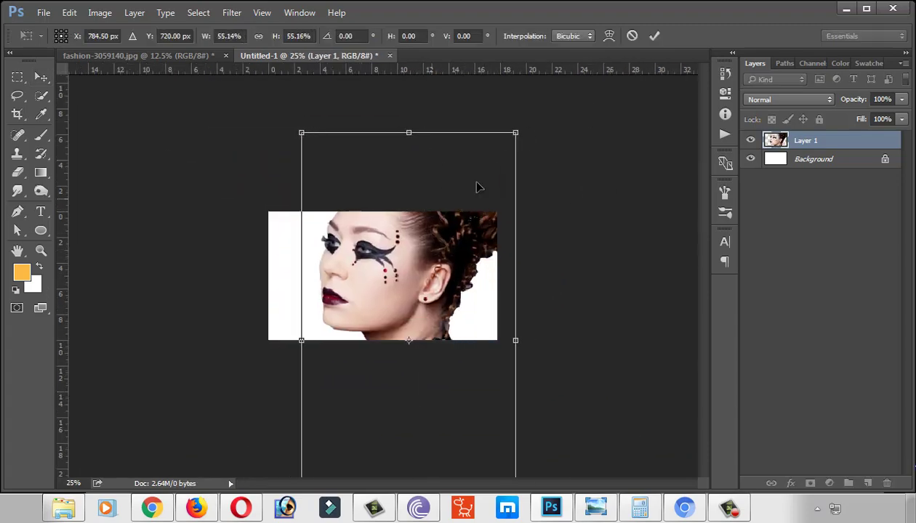
pyautogui.moveTo(516, 133)
pyautogui.mouseDown()
pyautogui.moveTo(464, 229)
pyautogui.moveTo(459, 200)
pyautogui.mouseUp()
pyautogui.moveTo(422, 242); pyautogui.dragTo(416, 241)
pyautogui.moveTo(454, 198); pyautogui.dragTo(448, 213)
pyautogui.moveTo(411, 270); pyautogui.dragTo(414, 274)
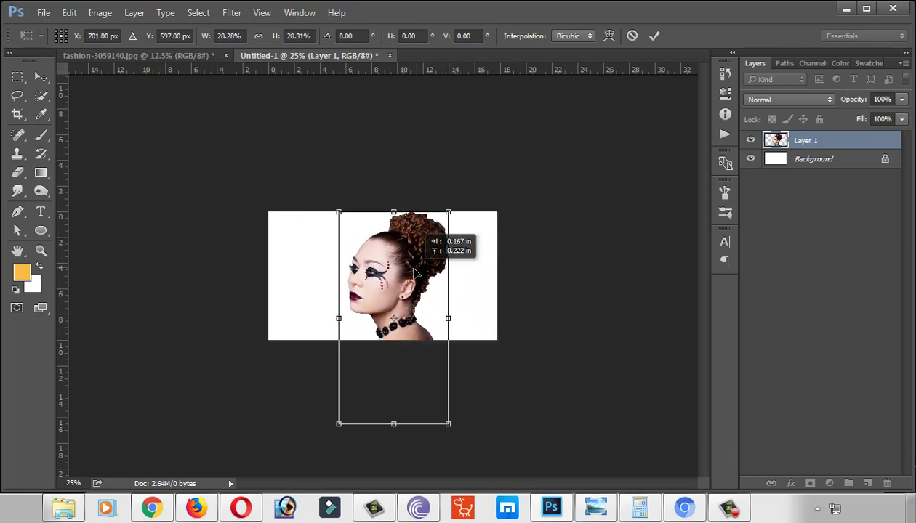
pyautogui.press('Return')
pyautogui.hotkey('ctrl', '+')
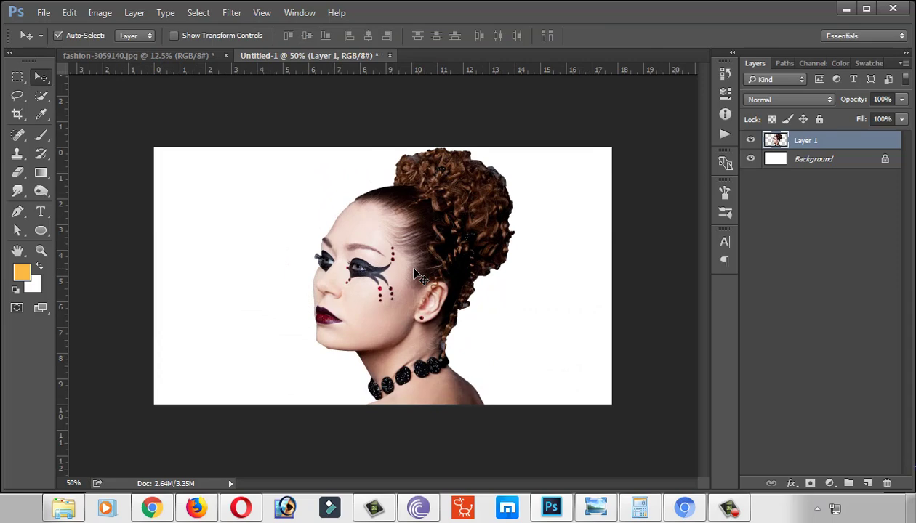
pyautogui.moveTo(416, 69); pyautogui.dragTo(407, 288)
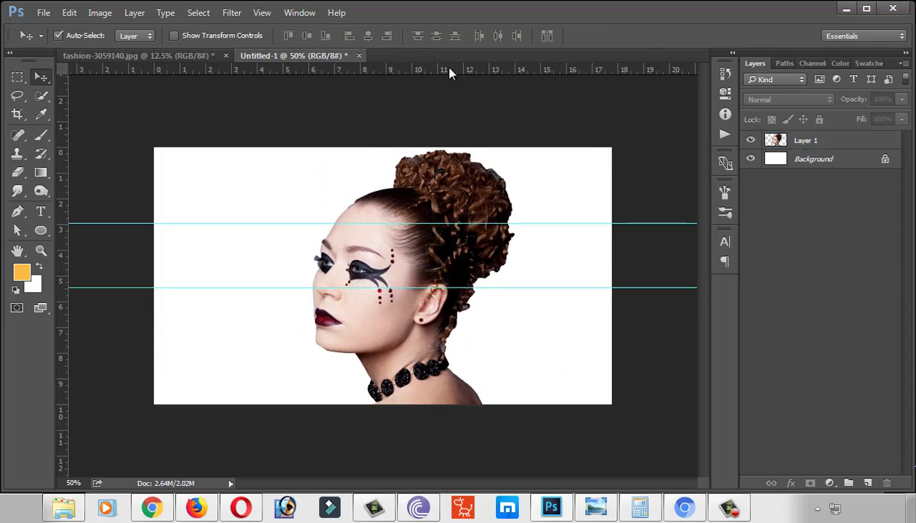
# Place and adjust horizontal guides across the hair, eyes and lower face.
pyautogui.moveTo(449, 74); pyautogui.dragTo(441, 337)
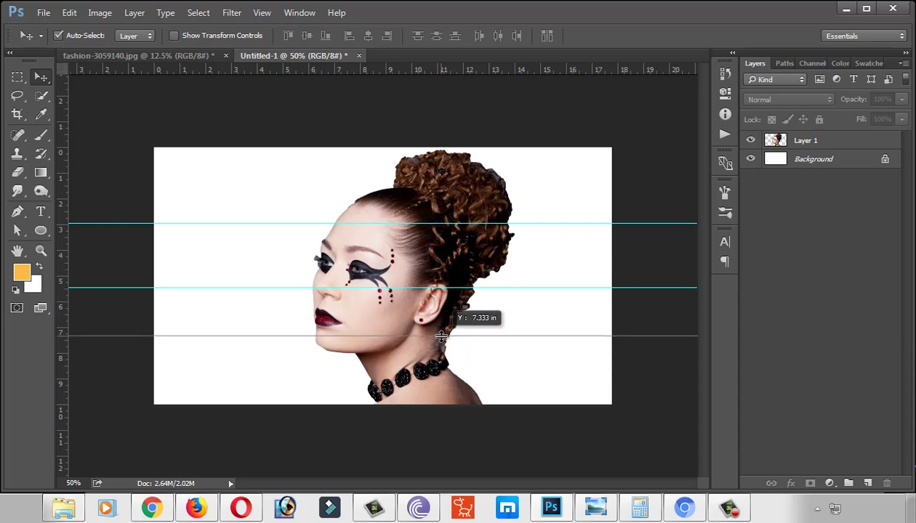
pyautogui.moveTo(441, 337); pyautogui.dragTo(441, 335)
pyautogui.moveTo(422, 288); pyautogui.dragTo(425, 299)
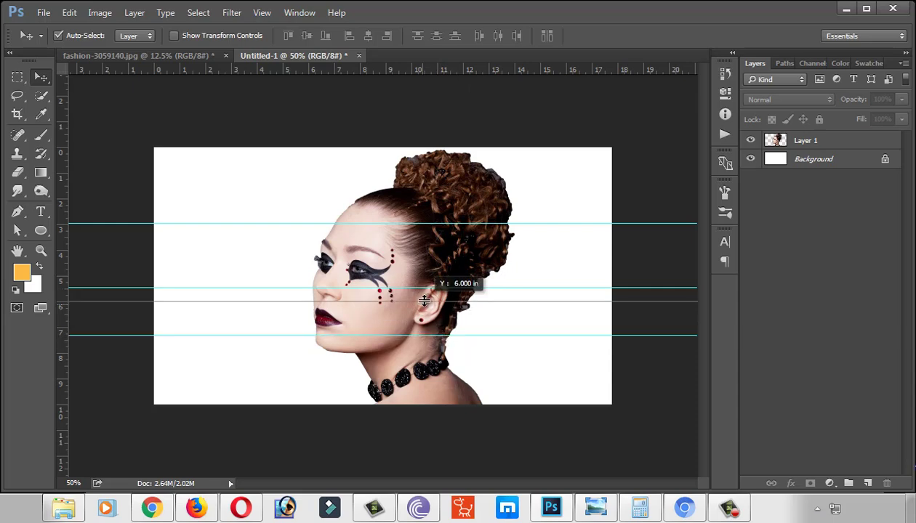
pyautogui.moveTo(439, 336); pyautogui.dragTo(439, 339)
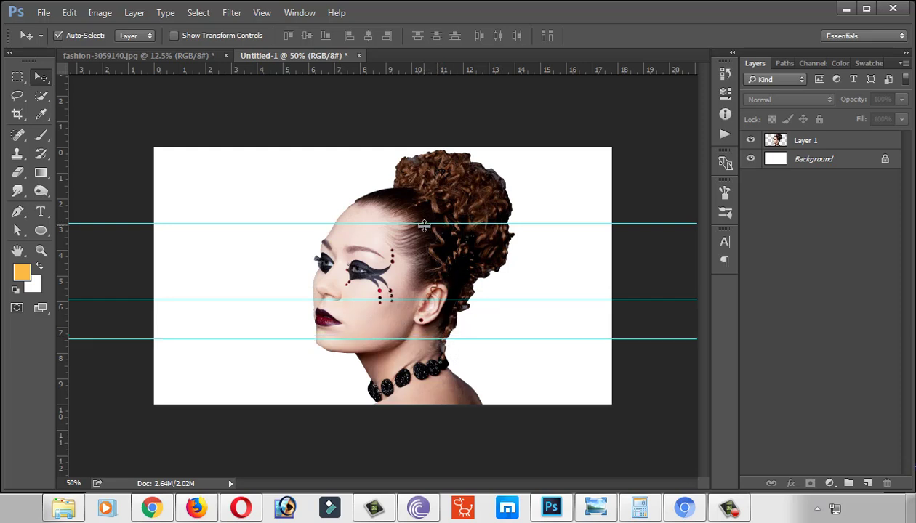
pyautogui.moveTo(423, 225); pyautogui.dragTo(427, 230)
# Copy the top hair band onto its own layer and align it with the portrait.
pyautogui.click(471, 191)
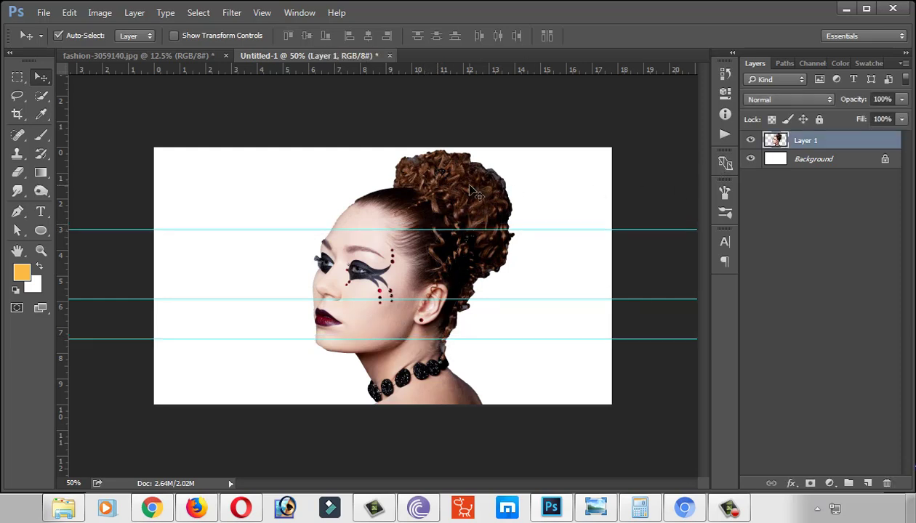
pyautogui.press('m')
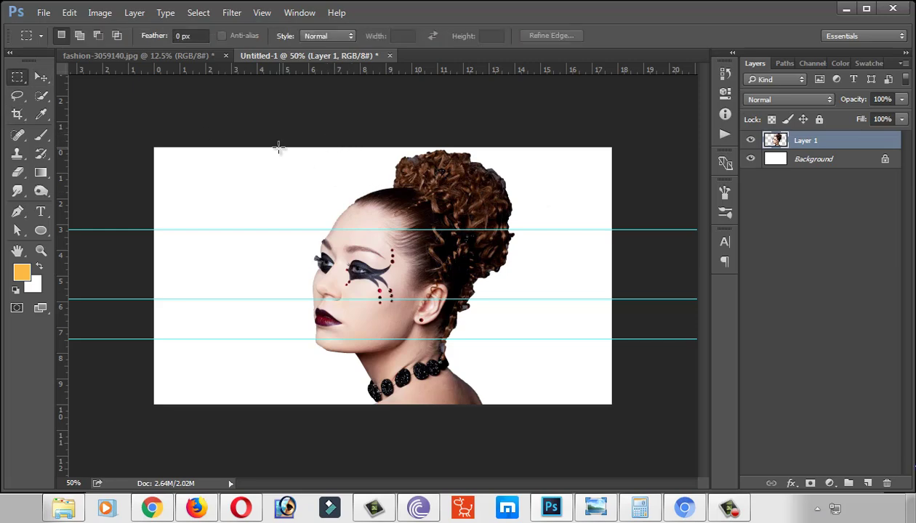
pyautogui.moveTo(278, 148); pyautogui.dragTo(525, 230)
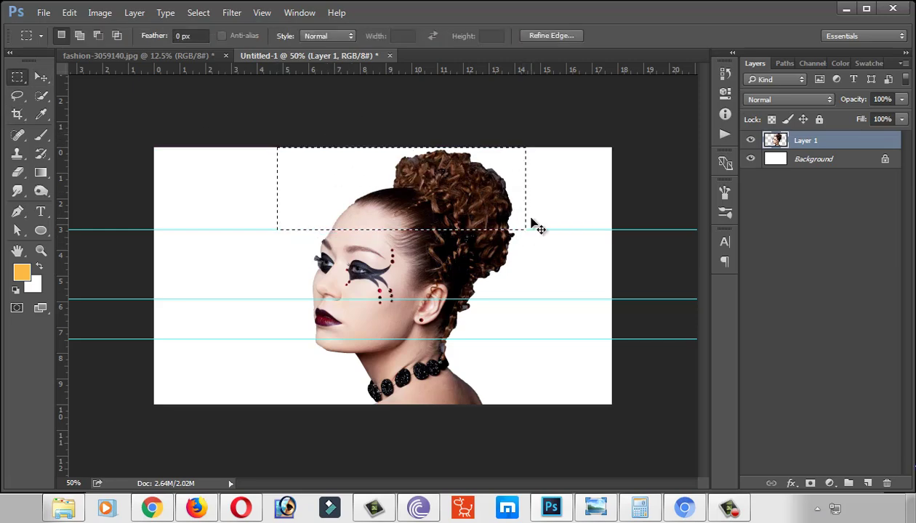
pyautogui.hotkey('ctrl', 'j')
pyautogui.press('v')
pyautogui.moveTo(465, 189); pyautogui.dragTo(442, 254)
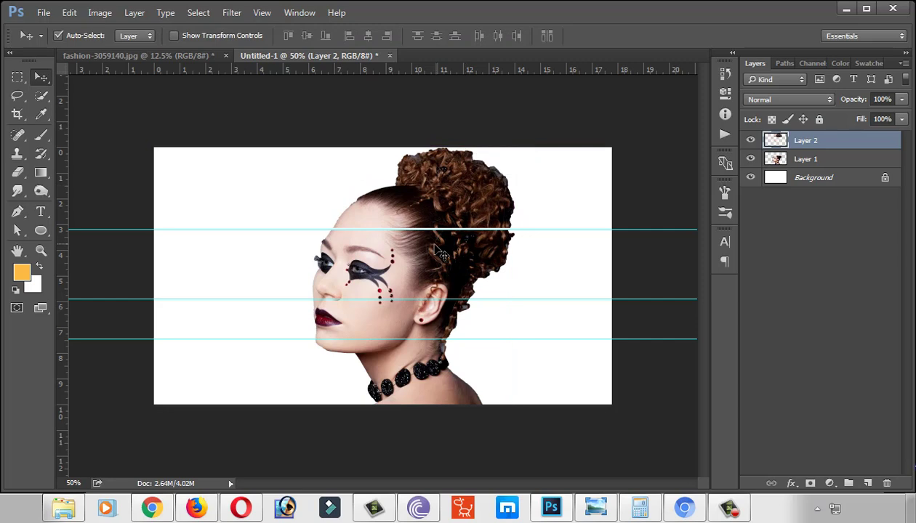
pyautogui.moveTo(479, 191); pyautogui.dragTo(478, 193)
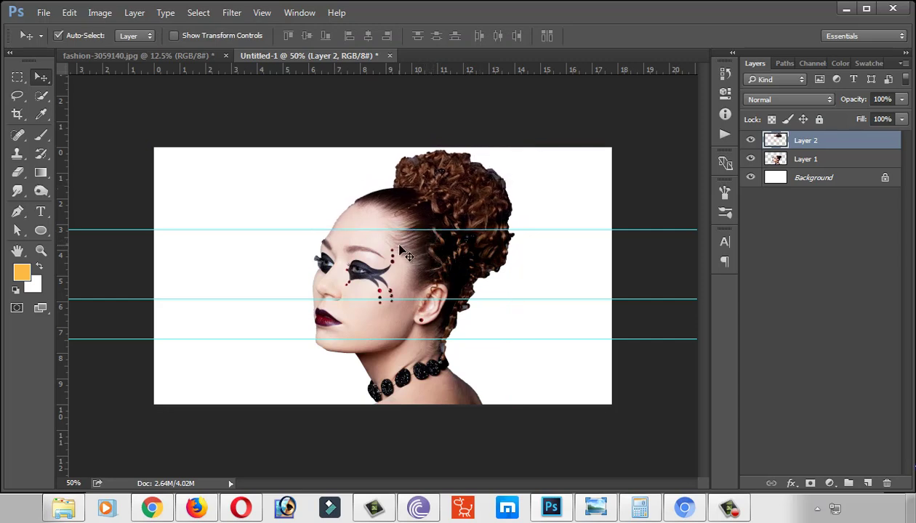
# Cut the eye band between the guides out of the portrait and paste it as a new layer.
pyautogui.click(390, 242)
pyautogui.press('m')
pyautogui.moveTo(272, 153)
pyautogui.mouseDown()
pyautogui.moveTo(521, 299)
pyautogui.moveTo(458, 222)
pyautogui.mouseUp()
pyautogui.press('Delete')
pyautogui.hotkey('ctrl', 'd')
pyautogui.hotkey('ctrl', 'v')
pyautogui.press('v')
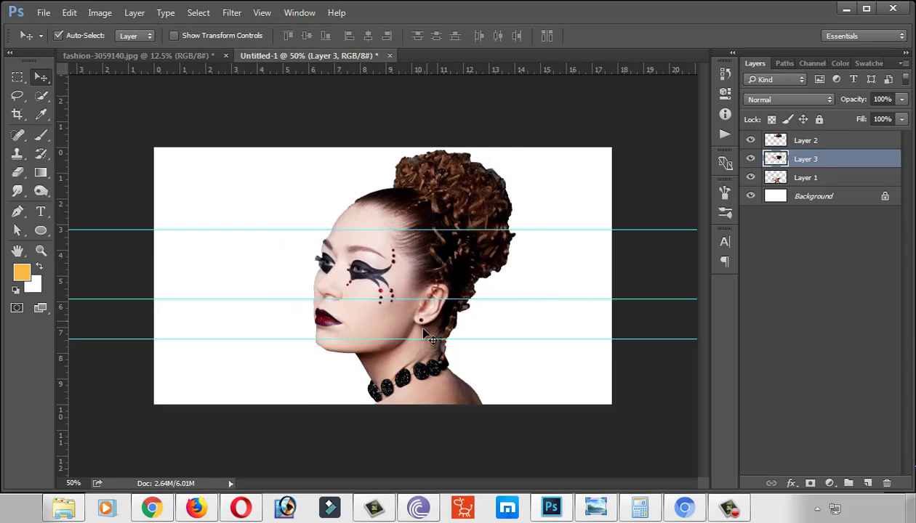
# Cut the lower-face band onto a new layer, align it, and hide the guides.
pyautogui.press('m')
pyautogui.moveTo(257, 157); pyautogui.dragTo(560, 339)
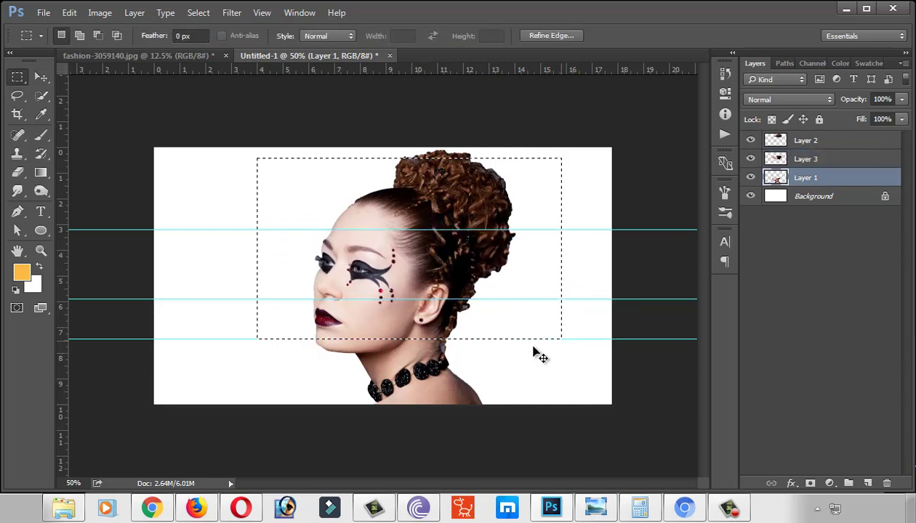
pyautogui.hotkey('ctrl', 'x')
pyautogui.hotkey('ctrl', 'v')
pyautogui.press('v')
pyautogui.moveTo(320, 280); pyautogui.dragTo(336, 324)
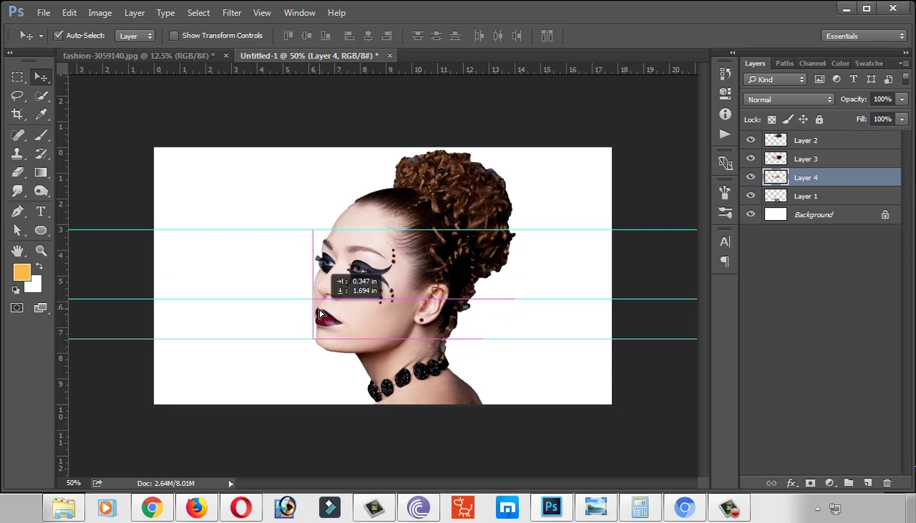
pyautogui.hotkey('ctrl', 'h')
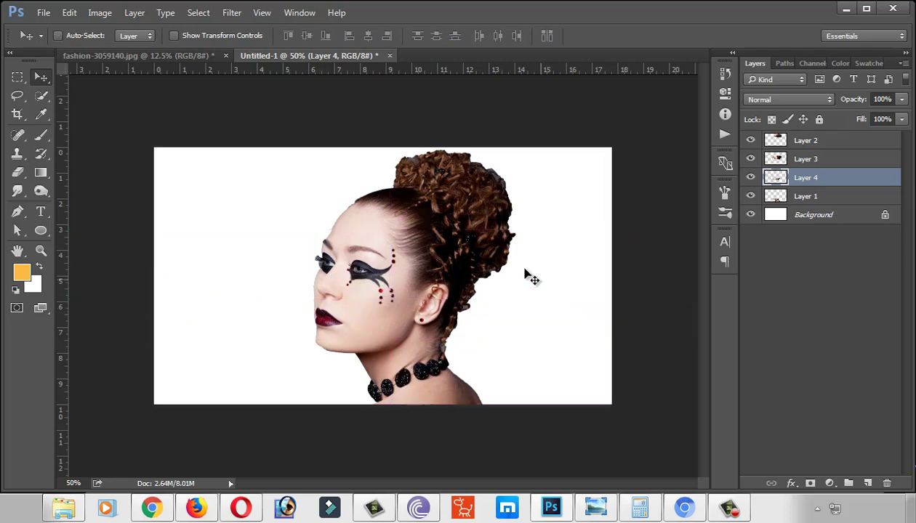
pyautogui.hotkey('ctrl', '+')
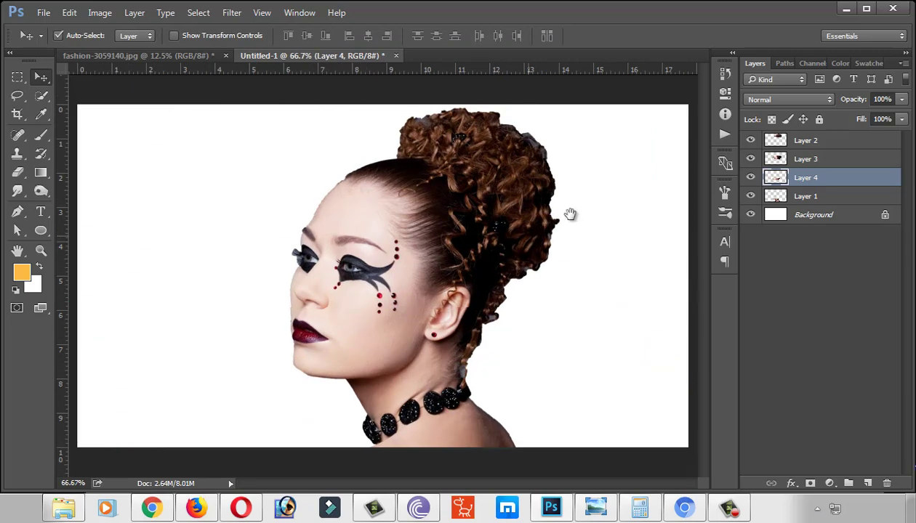
# Draw a wide ellipse across the lower face above the bottom portrait layer.
pyautogui.click(814, 198)
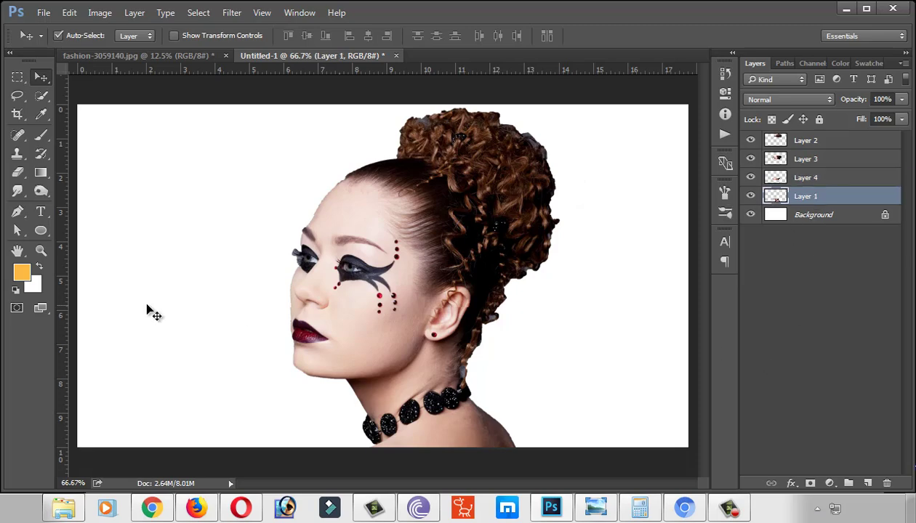
pyautogui.click(42, 233)
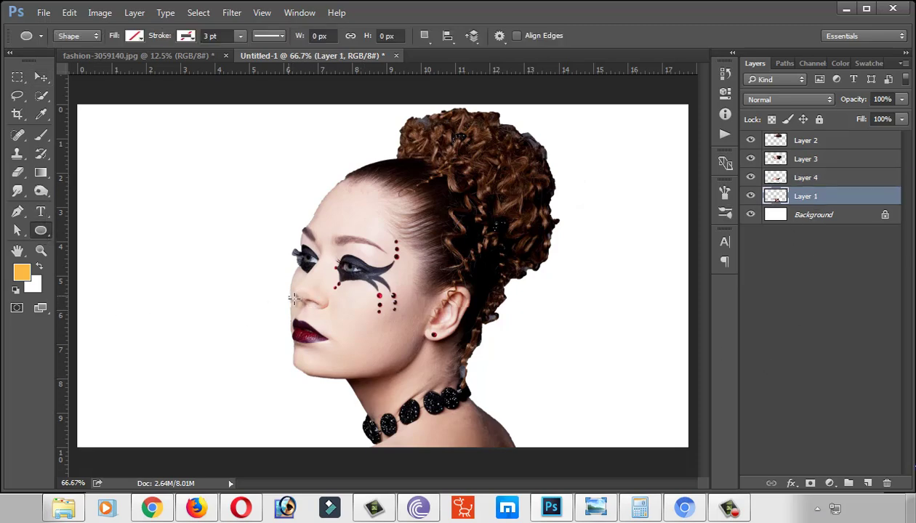
pyautogui.moveTo(294, 298); pyautogui.dragTo(497, 349)
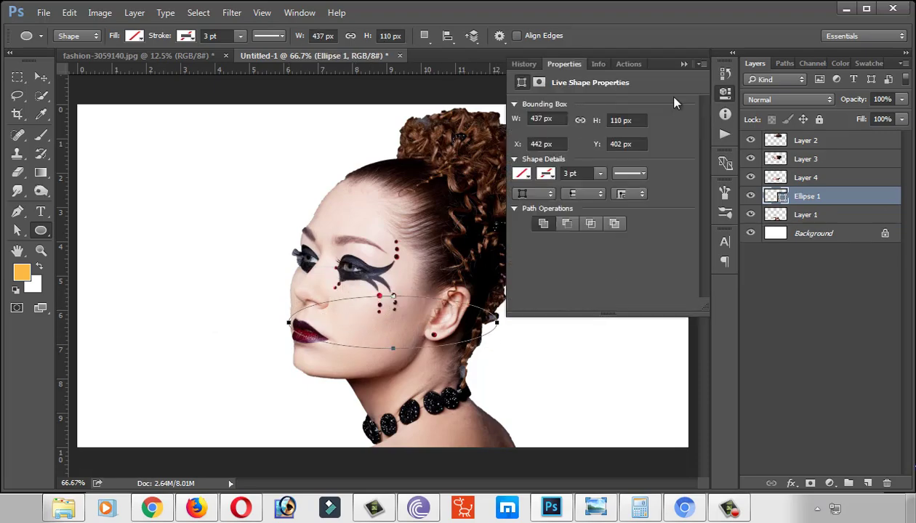
pyautogui.click(684, 64)
# Give Ellipse 1 a dark-to-bright red Gradient Overlay and move it to the lower right.
pyautogui.rightClick(807, 196)
pyautogui.click(698, 10)
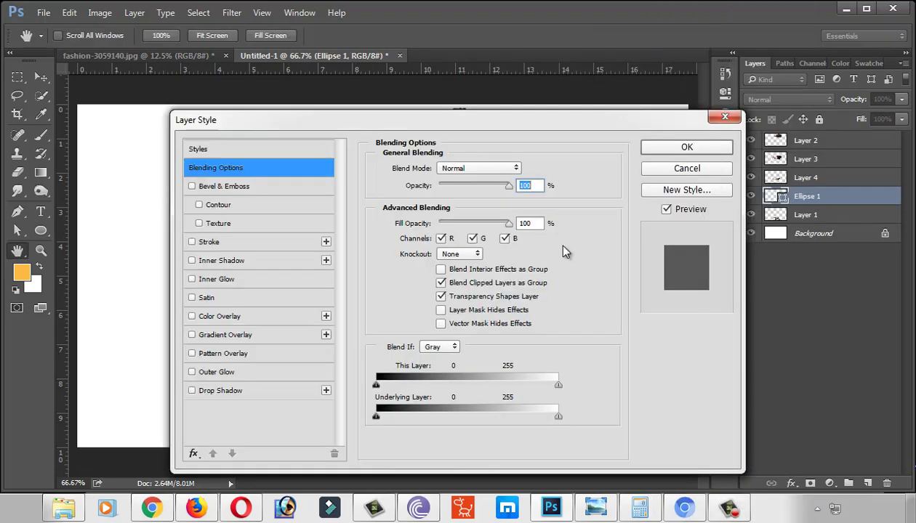
pyautogui.moveTo(240, 129); pyautogui.dragTo(634, 61)
pyautogui.click(619, 266)
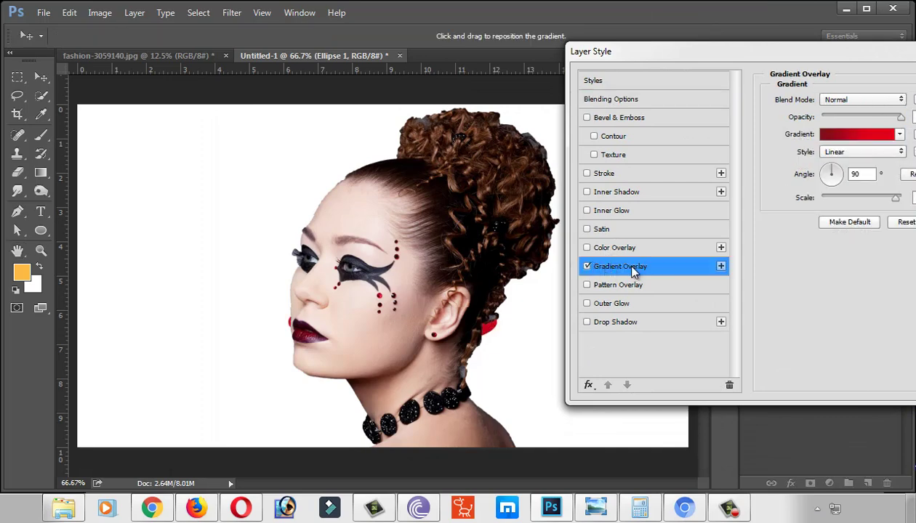
pyautogui.moveTo(799, 53); pyautogui.dragTo(712, 61)
pyautogui.click(771, 143)
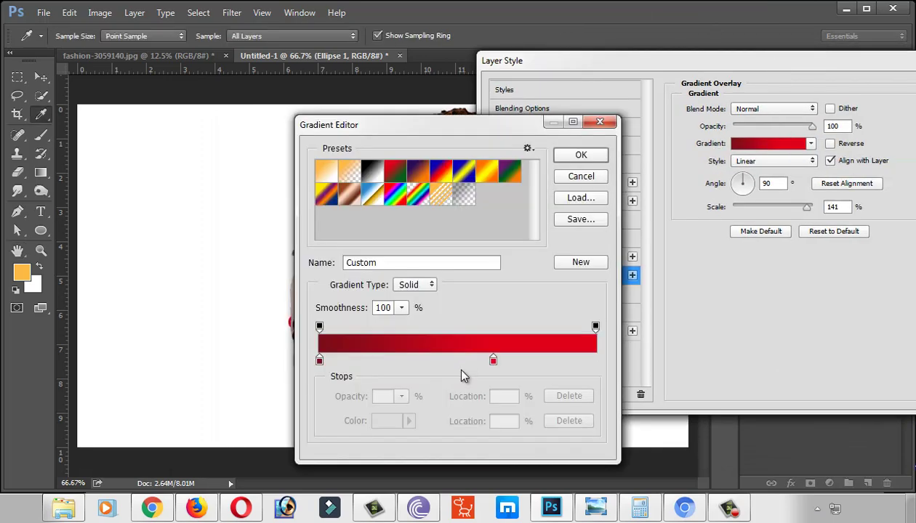
pyautogui.click(579, 157)
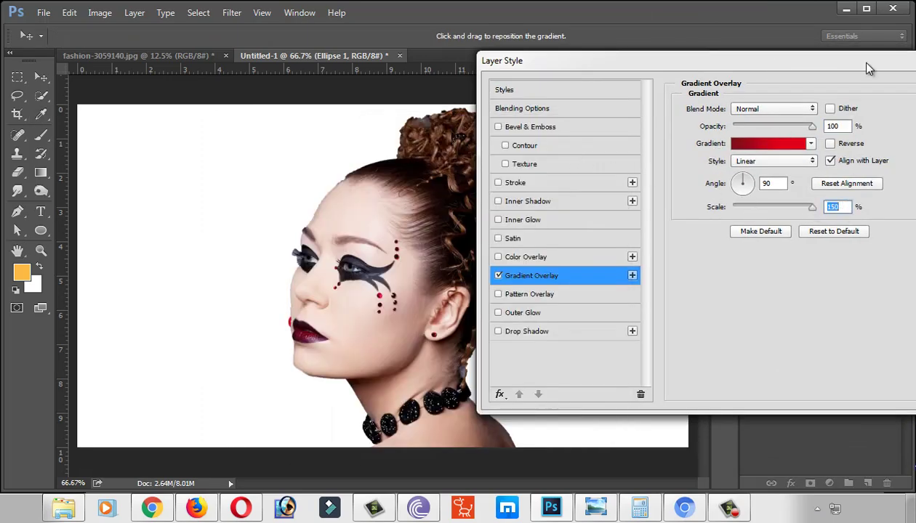
pyautogui.moveTo(869, 69); pyautogui.dragTo(807, 101)
pyautogui.click(864, 142)
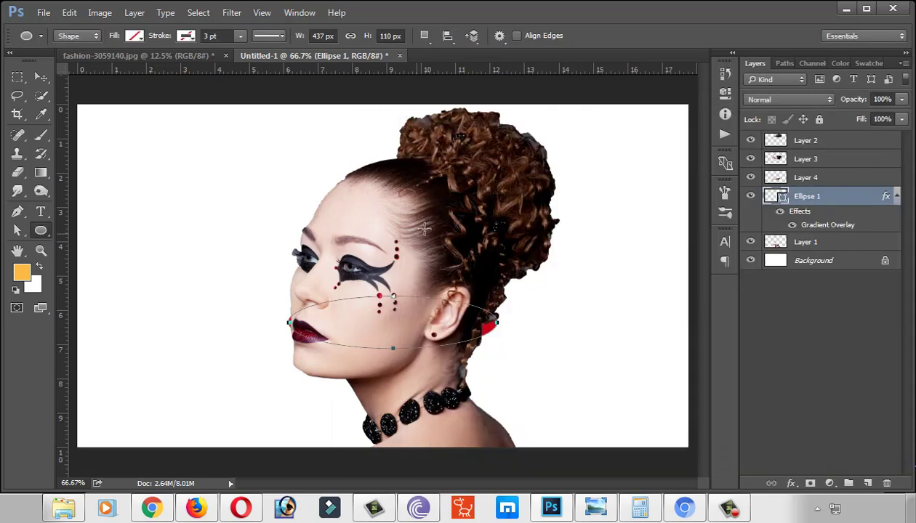
pyautogui.press('v')
pyautogui.moveTo(539, 354); pyautogui.dragTo(596, 364)
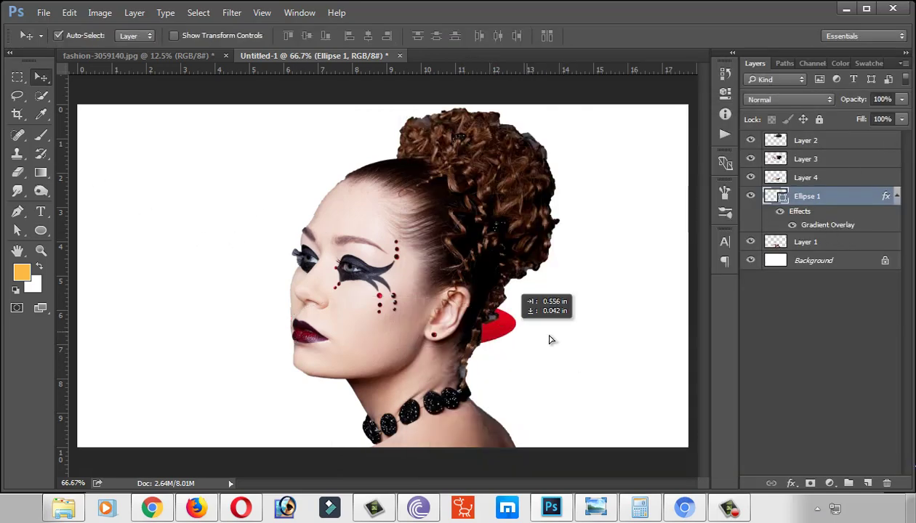
# Nudge the hair, eye and lower-face bands sideways to stagger the slices.
pyautogui.click(464, 157)
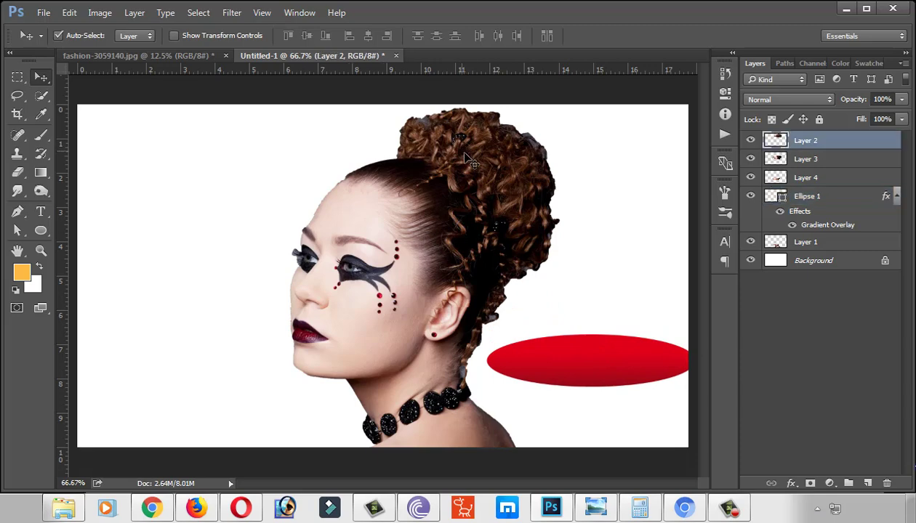
pyautogui.moveTo(463, 166); pyautogui.dragTo(469, 161)
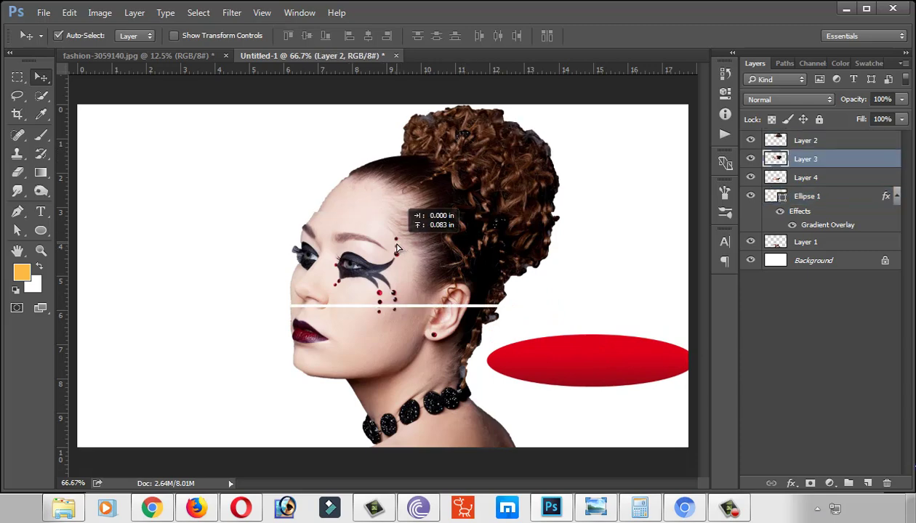
pyautogui.moveTo(402, 254); pyautogui.dragTo(393, 245)
pyautogui.moveTo(442, 190); pyautogui.dragTo(427, 188)
pyautogui.moveTo(400, 272); pyautogui.dragTo(407, 276)
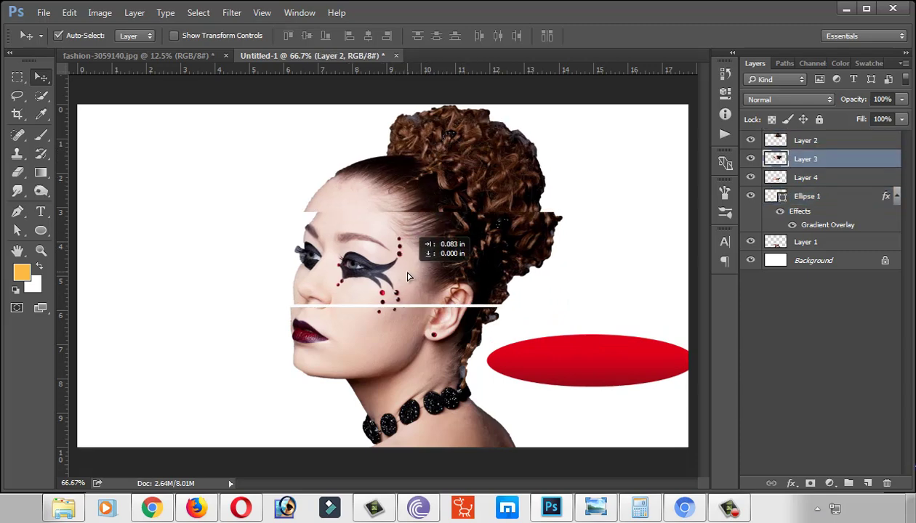
pyautogui.moveTo(346, 346); pyautogui.dragTo(364, 348)
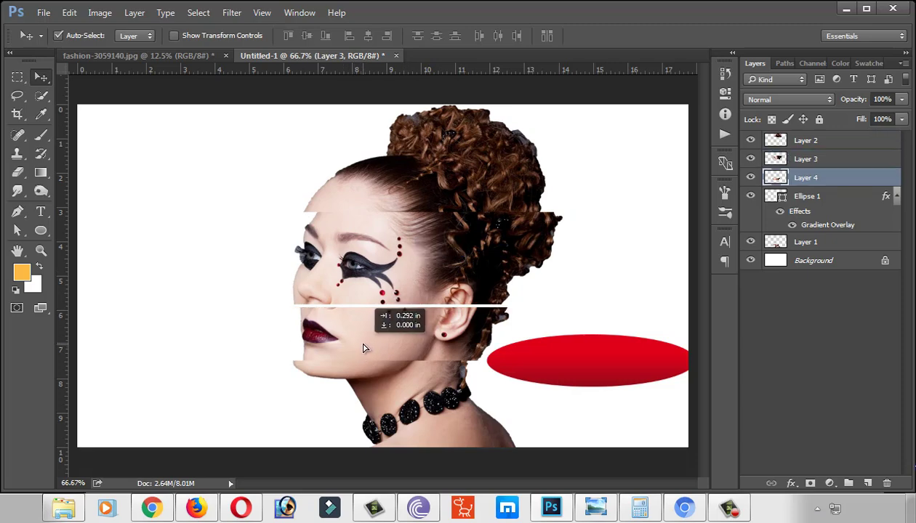
pyautogui.moveTo(360, 301); pyautogui.dragTo(344, 299)
pyautogui.moveTo(381, 196); pyautogui.dragTo(374, 189)
pyautogui.moveTo(363, 268)
pyautogui.mouseDown()
pyautogui.moveTo(356, 266)
pyautogui.moveTo(391, 253)
pyautogui.mouseUp()
pyautogui.moveTo(388, 324)
pyautogui.mouseDown()
pyautogui.moveTo(360, 354)
pyautogui.moveTo(403, 332)
pyautogui.mouseUp()
# Tilt the eye band about 7° with Free Transform.
pyautogui.click(394, 251)
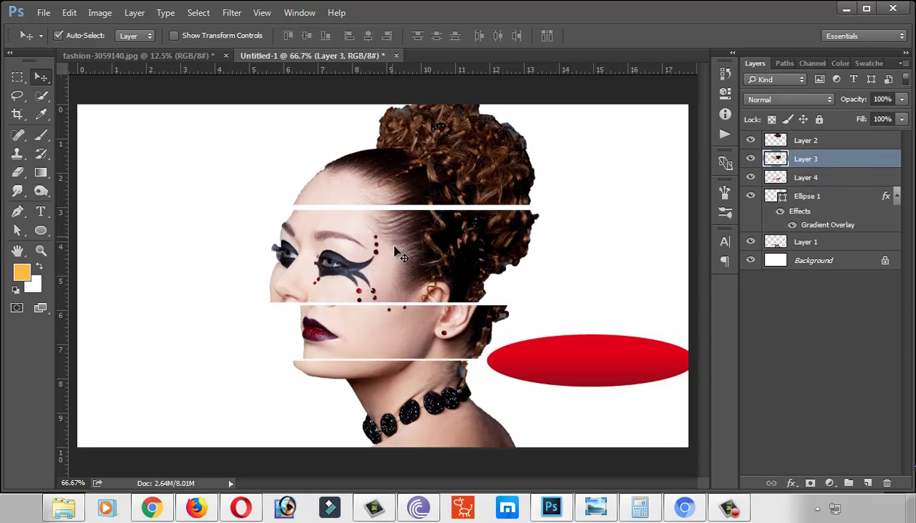
pyautogui.click(430, 322)
pyautogui.click(374, 241)
pyautogui.hotkey('ctrl', 't')
pyautogui.moveTo(515, 374)
pyautogui.mouseDown()
pyautogui.moveTo(523, 357)
pyautogui.moveTo(500, 378)
pyautogui.mouseUp()
pyautogui.moveTo(475, 272); pyautogui.dragTo(503, 280)
pyautogui.press('Return')
# Shift the hair band right and tilt the lower-face band slightly.
pyautogui.moveTo(388, 201)
pyautogui.mouseDown()
pyautogui.moveTo(420, 209)
pyautogui.moveTo(403, 207)
pyautogui.mouseUp()
pyautogui.click(485, 278)
pyautogui.click(428, 371)
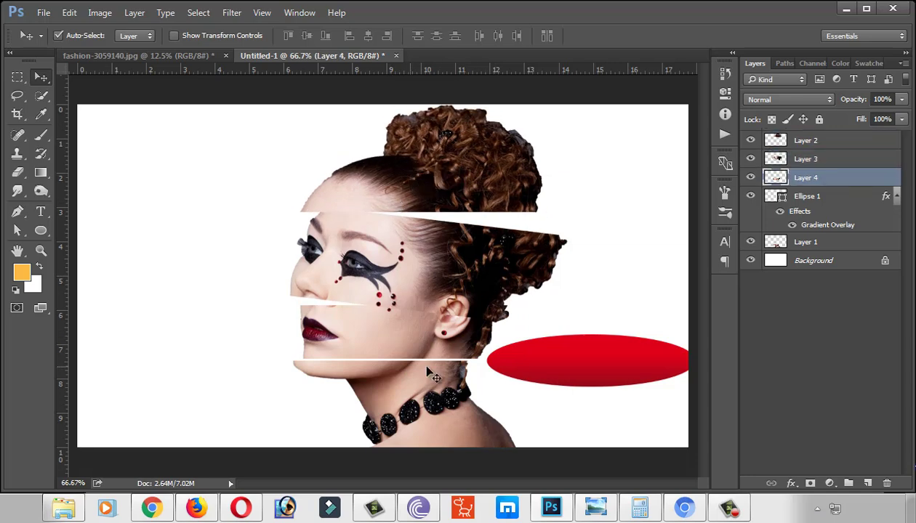
pyautogui.hotkey('ctrl', 't')
pyautogui.moveTo(509, 407); pyautogui.dragTo(541, 427)
pyautogui.press('Return')
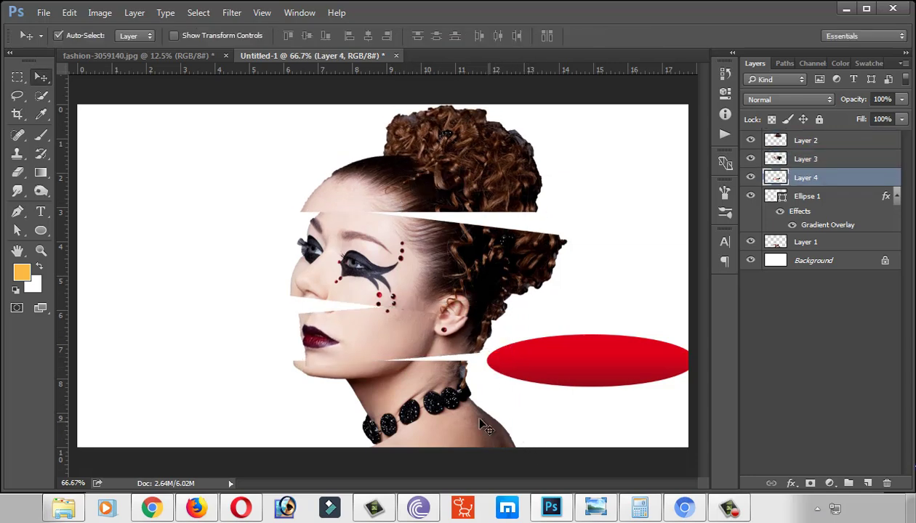
# Fine-tune the lip, eye and top hair band offsets with small sideways shifts.
pyautogui.moveTo(391, 328); pyautogui.dragTo(381, 342)
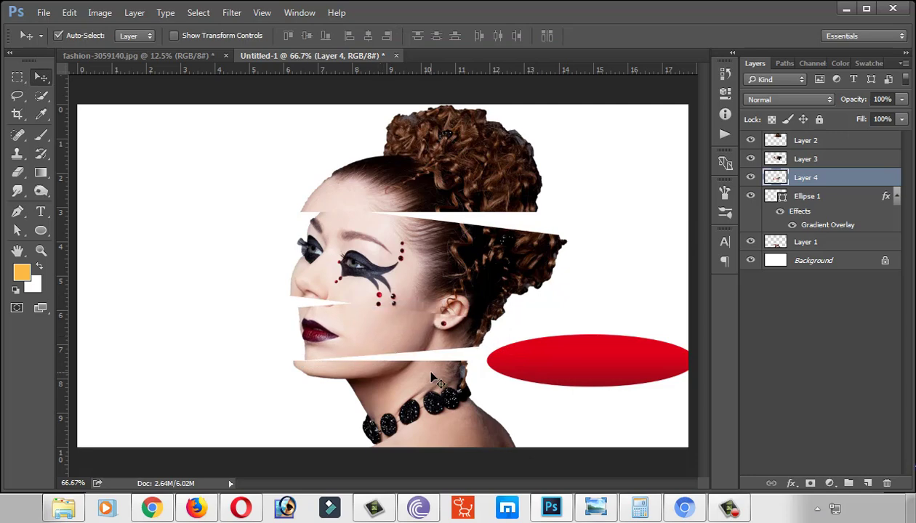
pyautogui.click(442, 290)
pyautogui.moveTo(367, 327); pyautogui.dragTo(359, 322)
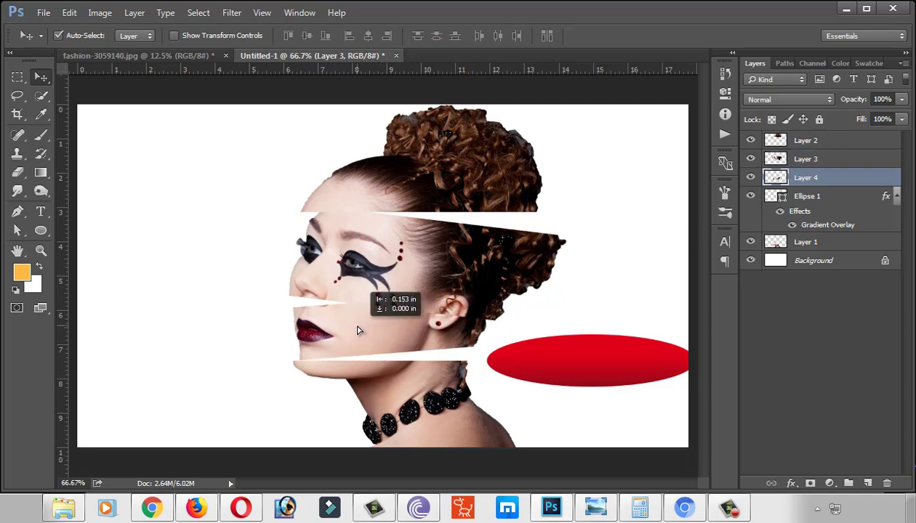
pyautogui.moveTo(391, 291); pyautogui.dragTo(396, 291)
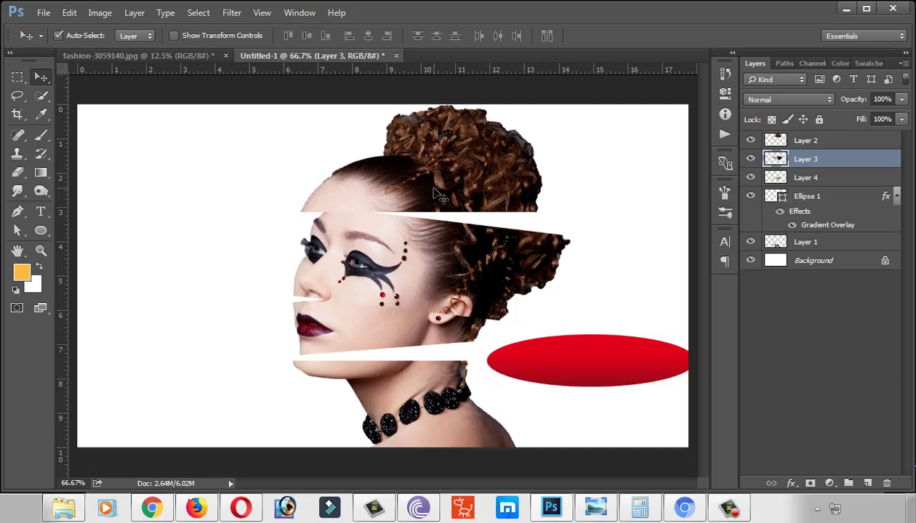
pyautogui.moveTo(439, 195); pyautogui.dragTo(450, 194)
pyautogui.click(389, 335)
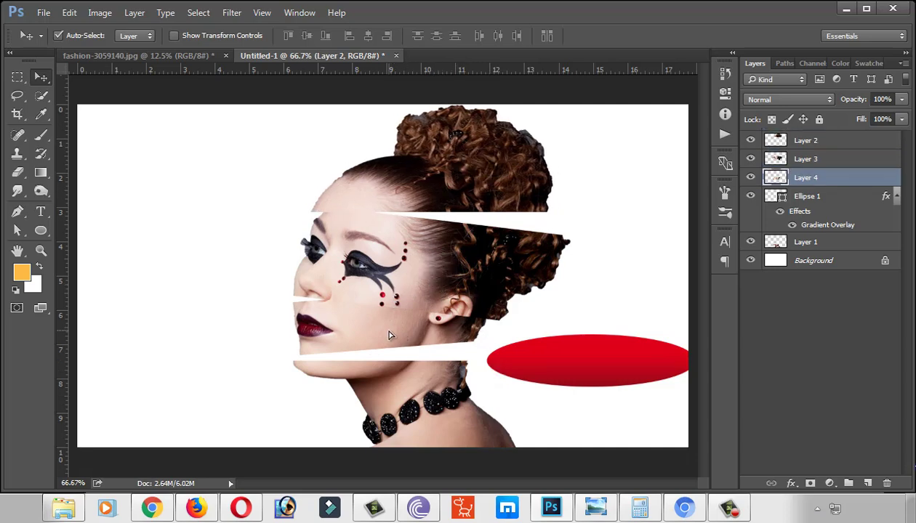
pyautogui.moveTo(388, 335); pyautogui.dragTo(386, 336)
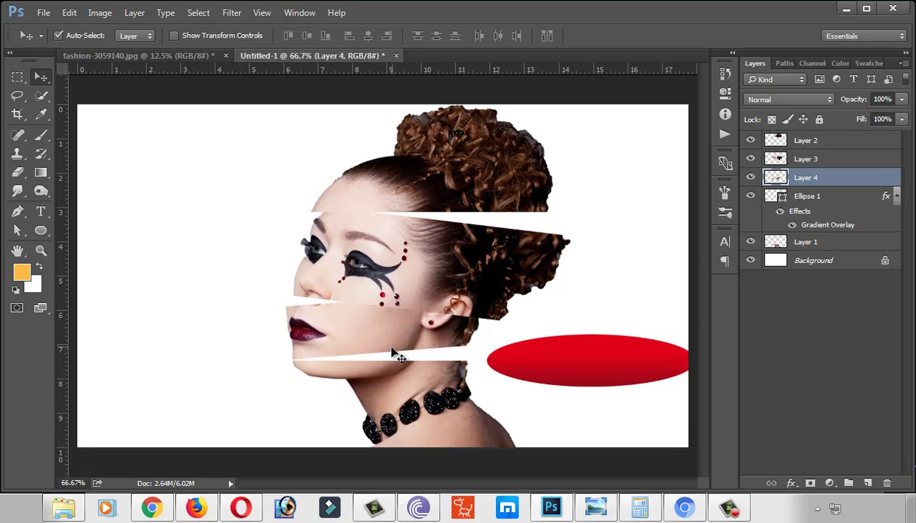
pyautogui.click(389, 291)
pyautogui.moveTo(414, 284); pyautogui.dragTo(448, 267)
pyautogui.click(404, 195)
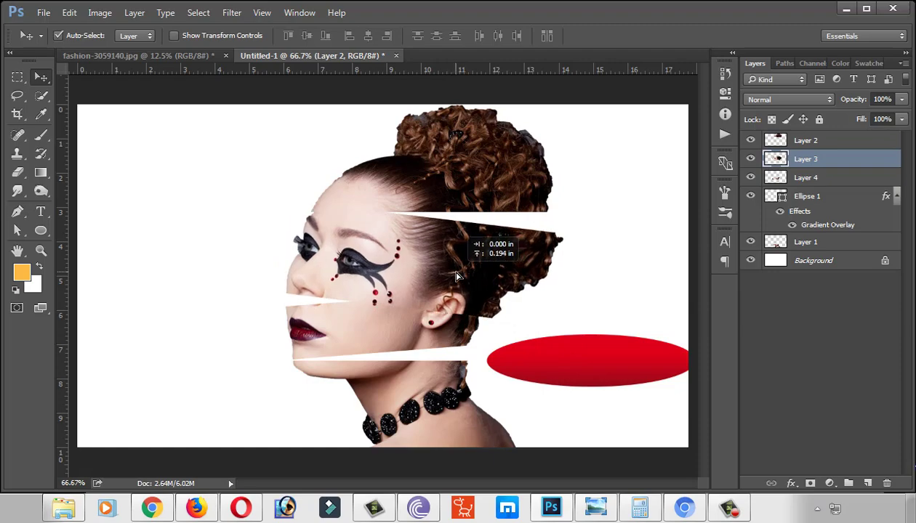
pyautogui.moveTo(453, 194); pyautogui.dragTo(446, 193)
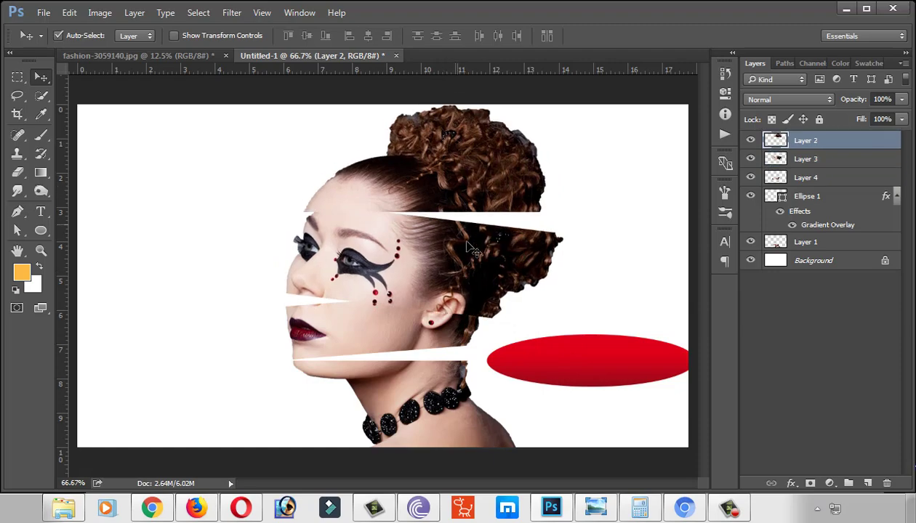
# Give Layer 2 (hair band) a drop shadow: opacity 40%, distance 10, size 13.
pyautogui.rightClick(807, 163)
pyautogui.click(716, 10)
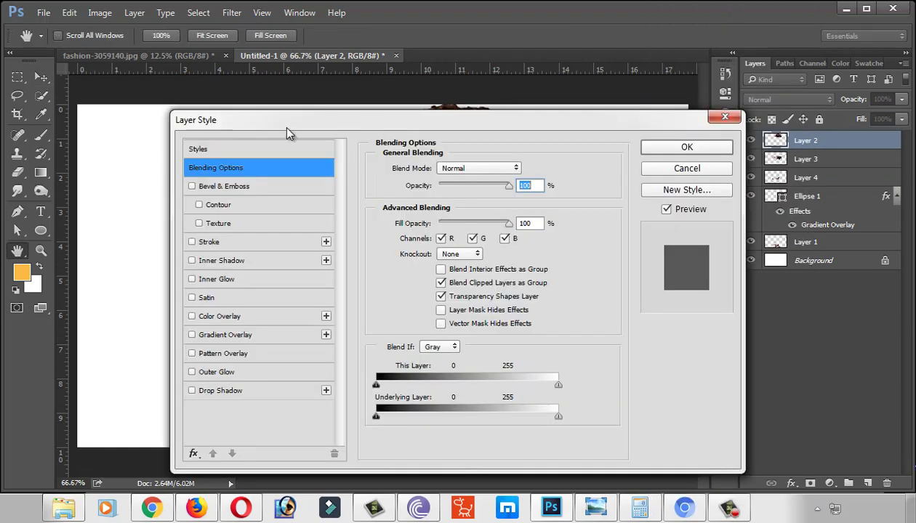
pyautogui.moveTo(265, 151); pyautogui.dragTo(696, 109)
pyautogui.click(627, 372)
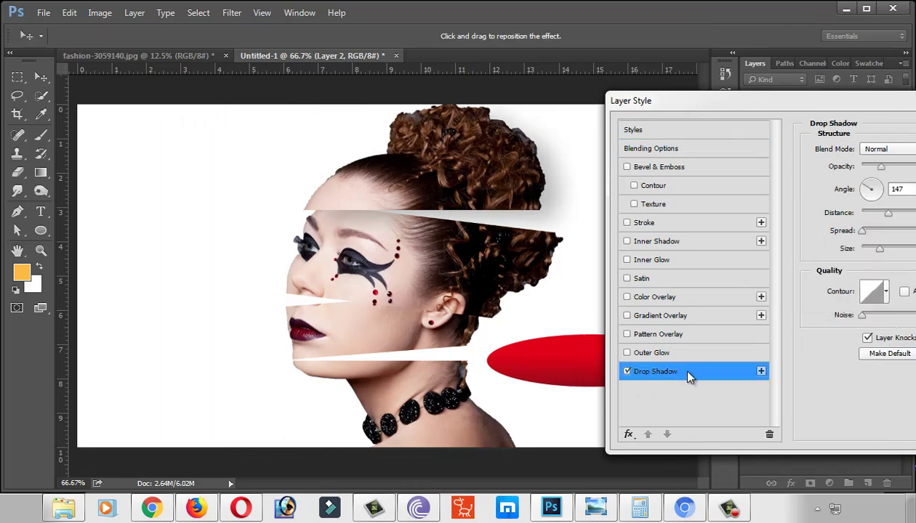
pyautogui.moveTo(754, 112); pyautogui.dragTo(696, 110)
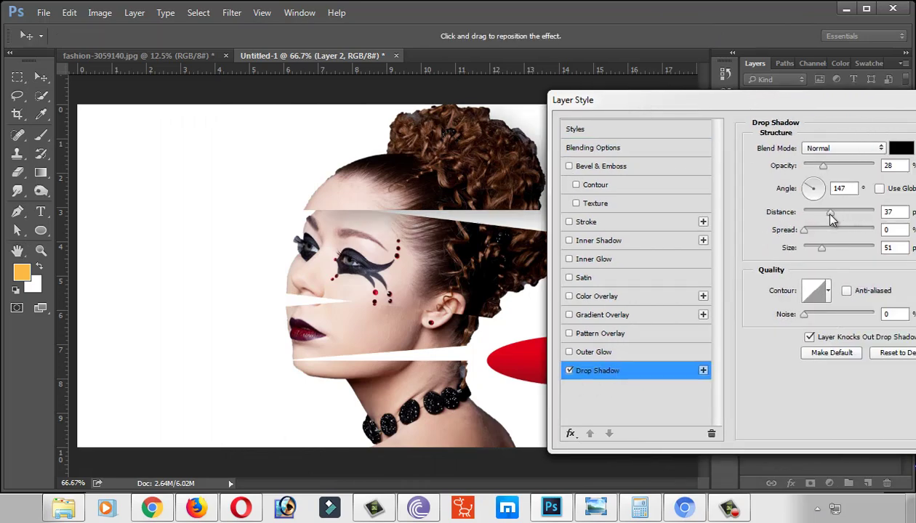
pyautogui.moveTo(821, 248); pyautogui.dragTo(814, 251)
pyautogui.moveTo(821, 211); pyautogui.dragTo(812, 215)
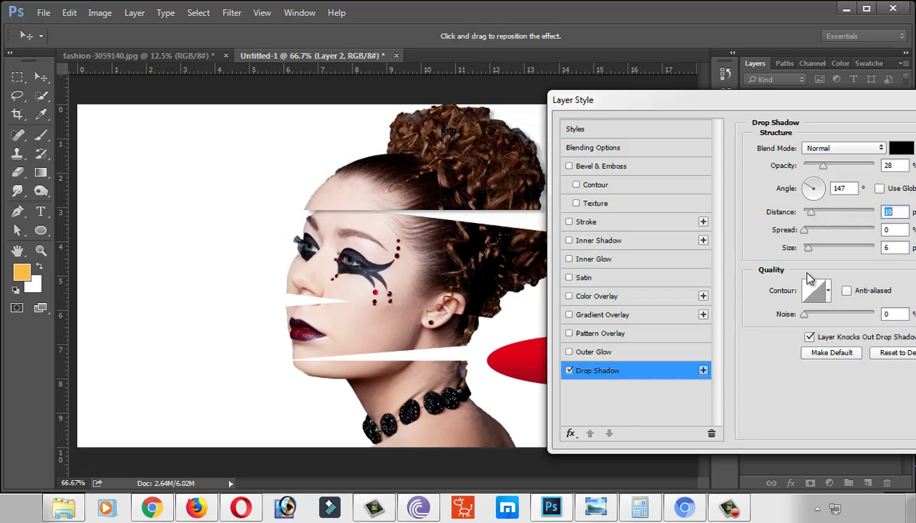
pyautogui.moveTo(830, 167); pyautogui.dragTo(834, 168)
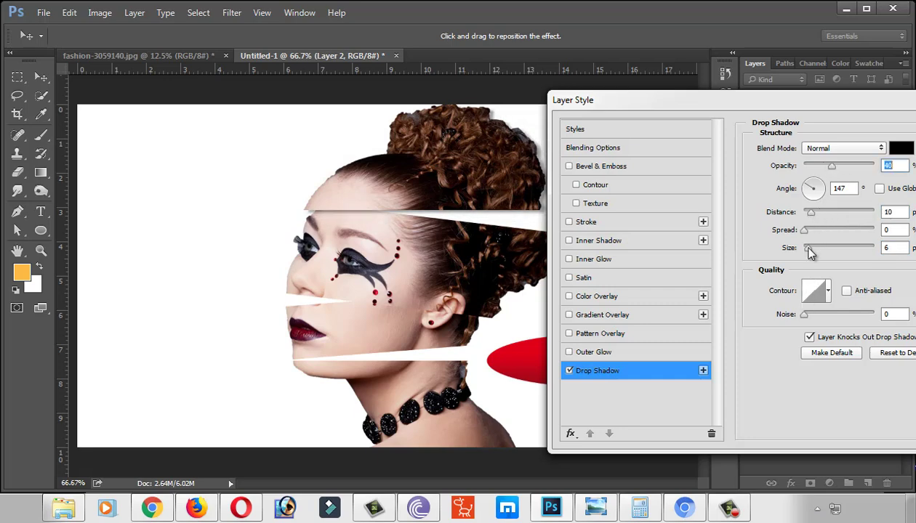
pyautogui.moveTo(811, 251); pyautogui.dragTo(814, 251)
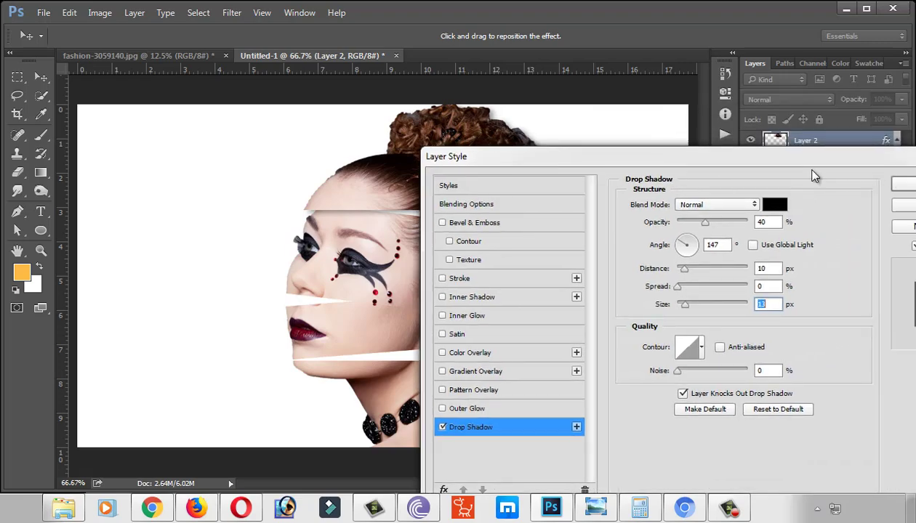
pyautogui.press('Return')
# Copy the hair band's layer style and paste it onto Layers 3 and 4.
pyautogui.rightClick(800, 142)
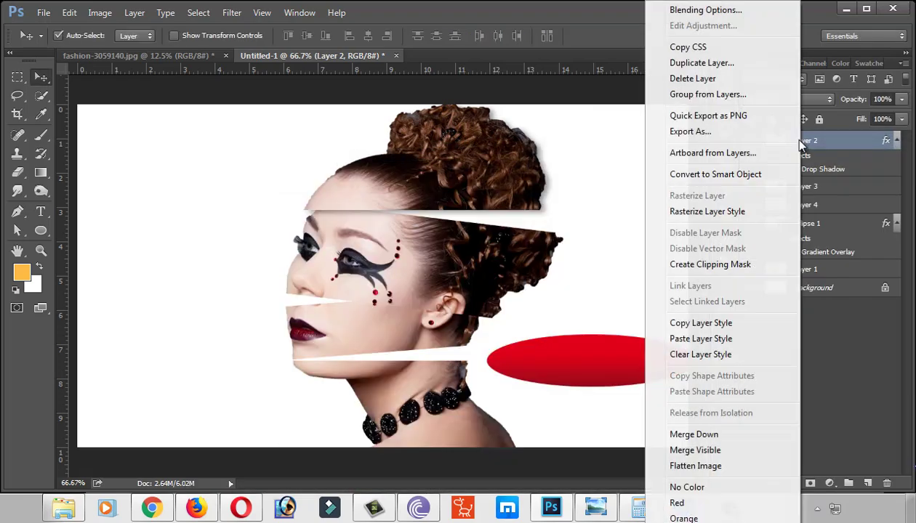
pyautogui.click(701, 323)
pyautogui.click(771, 188)
pyautogui.rightClick(815, 187)
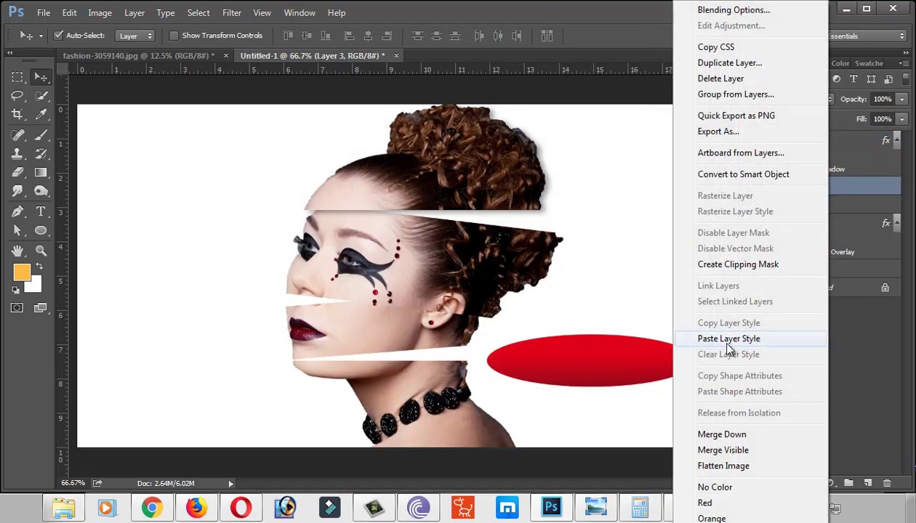
pyautogui.click(727, 340)
pyautogui.click(356, 325)
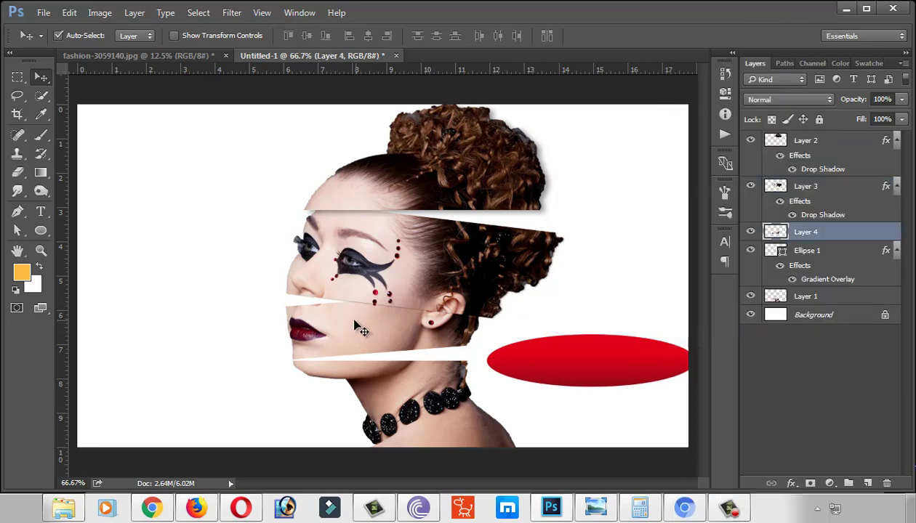
pyautogui.rightClick(818, 234)
pyautogui.click(725, 327)
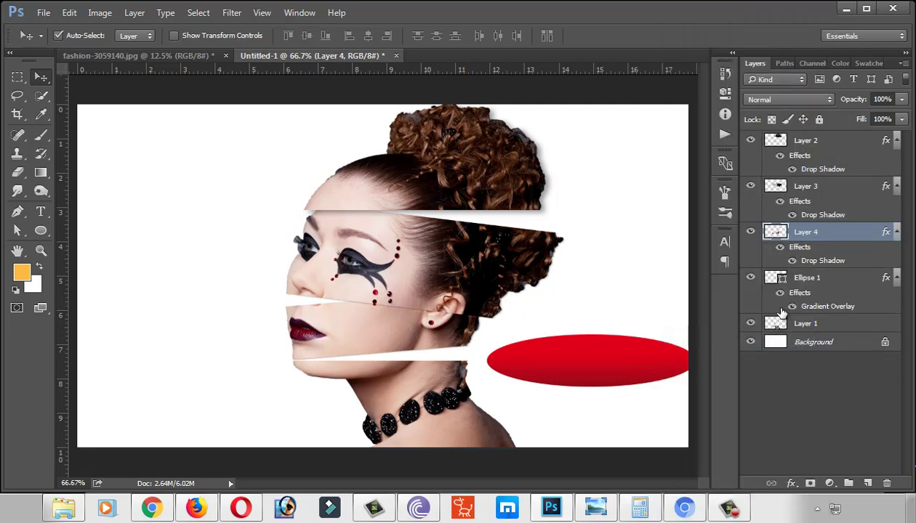
pyautogui.click(807, 187)
# Re-angle Layer 3's drop shadow to about 104° with a smaller size.
pyautogui.rightClick(803, 193)
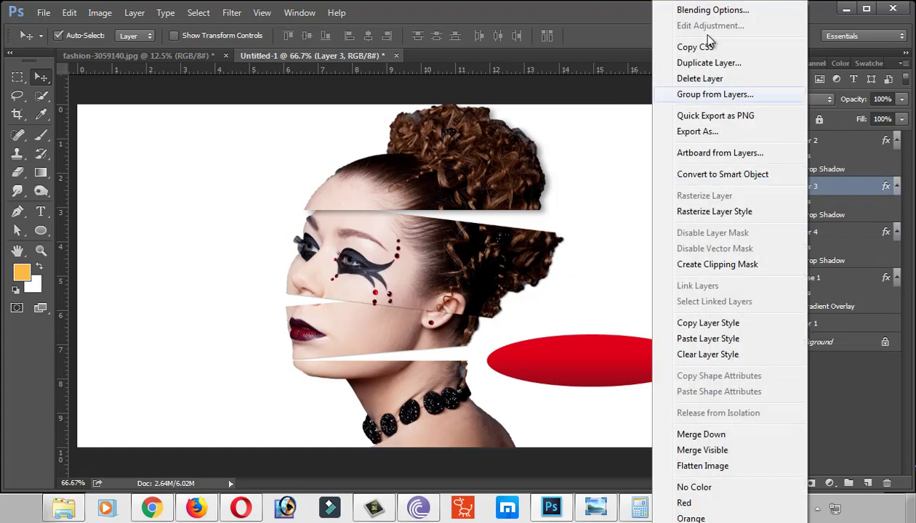
pyautogui.click(687, 10)
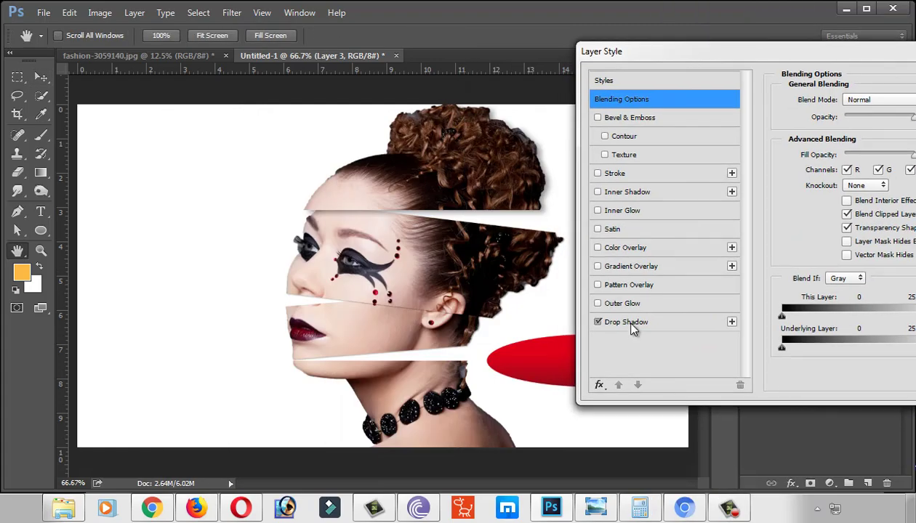
pyautogui.click(630, 324)
pyautogui.moveTo(407, 319); pyautogui.dragTo(405, 316)
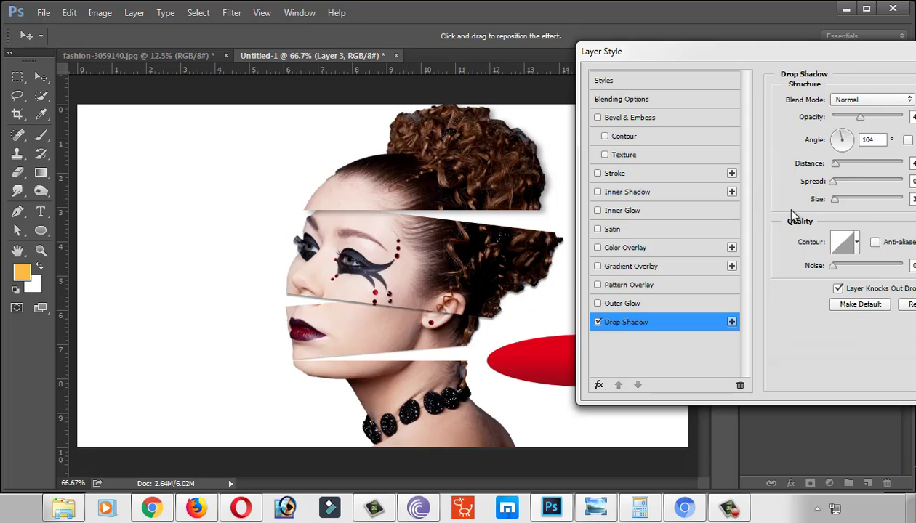
pyautogui.moveTo(835, 199); pyautogui.dragTo(838, 202)
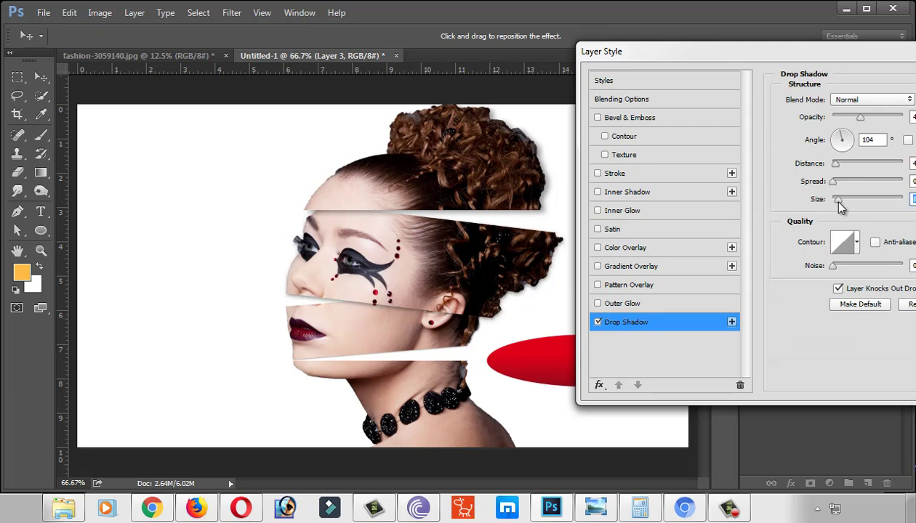
pyautogui.moveTo(836, 164); pyautogui.dragTo(836, 166)
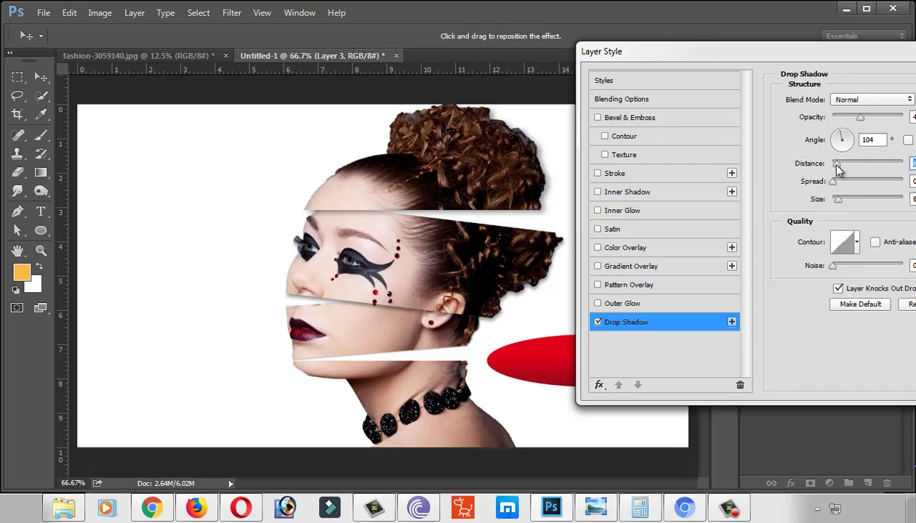
pyautogui.moveTo(727, 51); pyautogui.dragTo(161, 305)
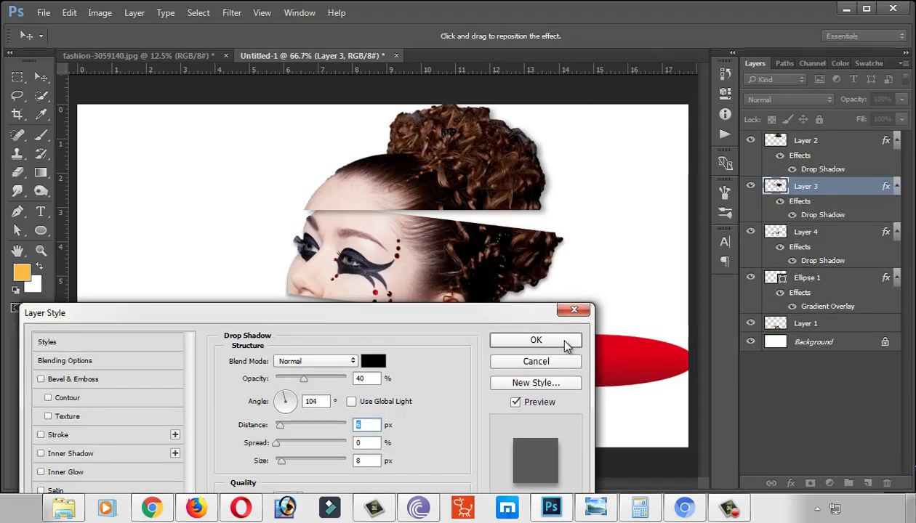
pyautogui.click(563, 341)
# Set Layer 4's shadow angle to 63°, move Ellipse 1 up-left, and zoom to 100%.
pyautogui.click(803, 232)
pyautogui.rightClick(781, 244)
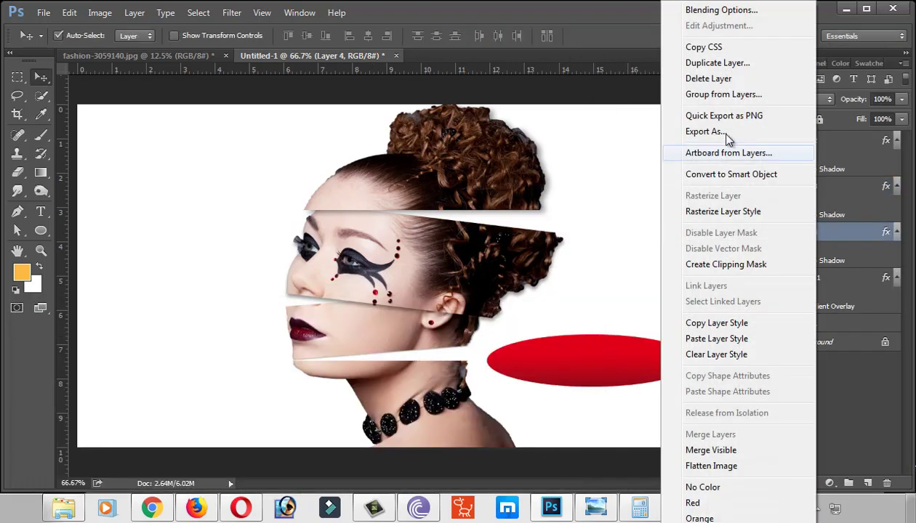
pyautogui.click(734, 11)
pyautogui.moveTo(223, 119); pyautogui.dragTo(634, 104)
pyautogui.click(632, 374)
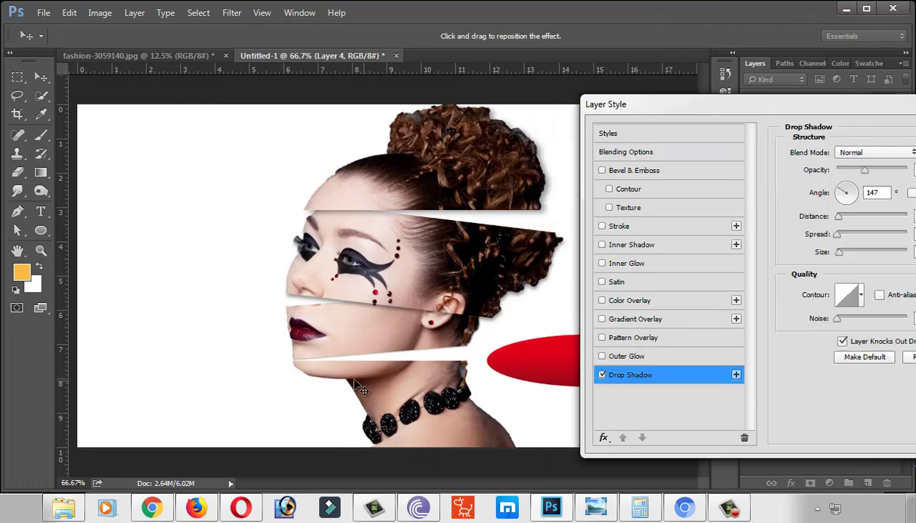
pyautogui.moveTo(338, 360); pyautogui.dragTo(335, 365)
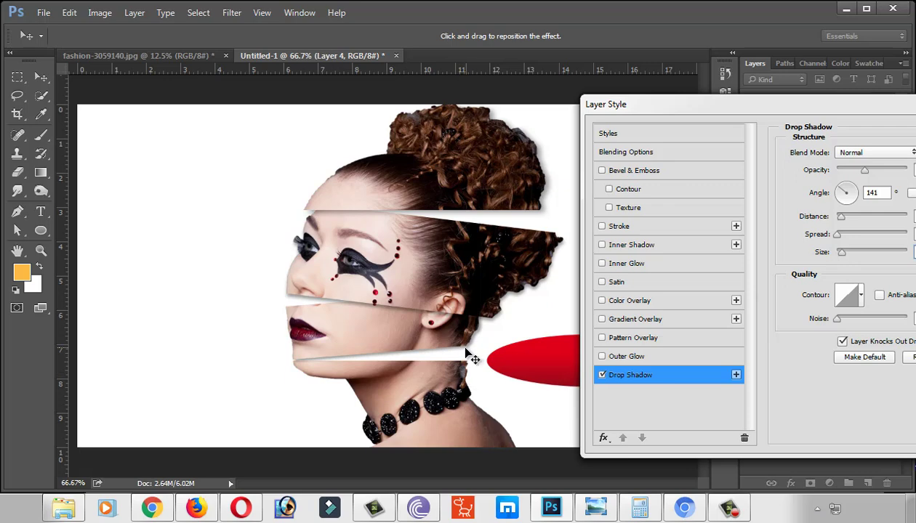
pyautogui.moveTo(466, 350); pyautogui.dragTo(464, 350)
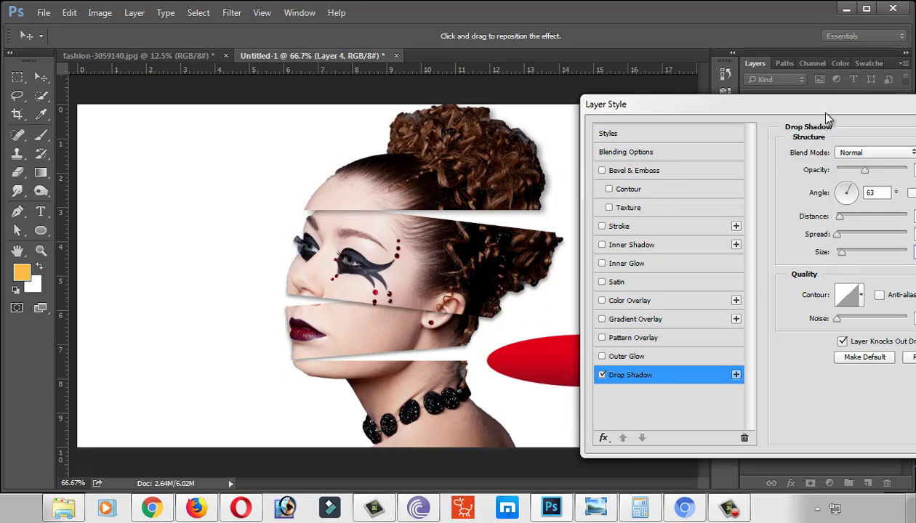
pyautogui.moveTo(827, 119); pyautogui.dragTo(435, 253)
pyautogui.click(690, 328)
pyautogui.moveTo(617, 365)
pyautogui.mouseDown()
pyautogui.moveTo(439, 366)
pyautogui.moveTo(409, 353)
pyautogui.mouseUp()
pyautogui.hotkey('ctrl', '+')
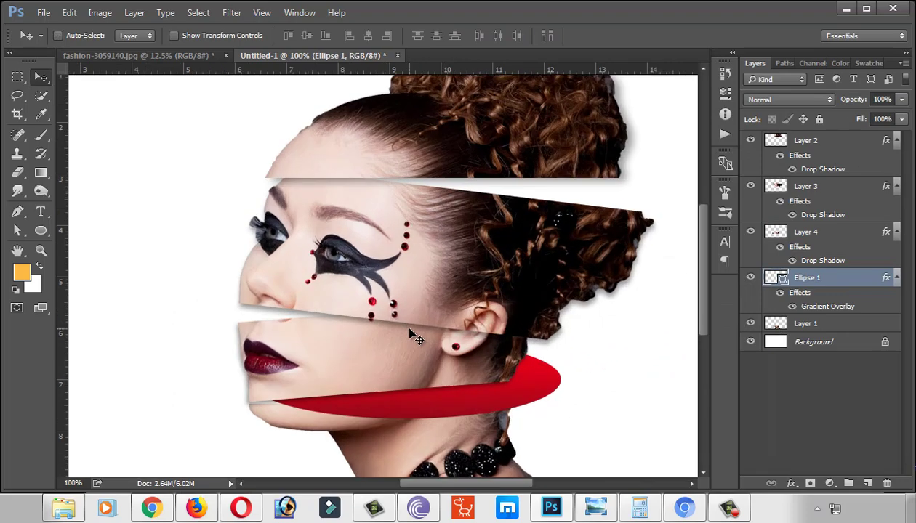
# Place the red ellipse under the lowest cut and flatten it into a thin sliver.
pyautogui.scroll(-3, 414, 338)
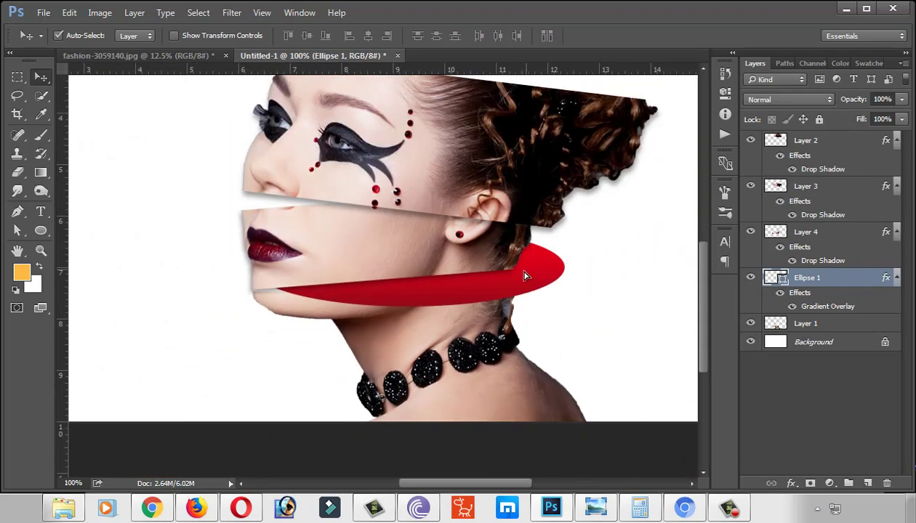
pyautogui.moveTo(526, 276)
pyautogui.mouseDown()
pyautogui.moveTo(535, 290)
pyautogui.moveTo(514, 284)
pyautogui.mouseUp()
pyautogui.hotkey('ctrl', 't')
pyautogui.moveTo(390, 322)
pyautogui.mouseDown()
pyautogui.moveTo(390, 288)
pyautogui.moveTo(404, 299)
pyautogui.mouseUp()
pyautogui.press('Return')
# Tilt the red sliver slightly along the cut, then duplicate it upward.
pyautogui.hotkey('ctrl', 't')
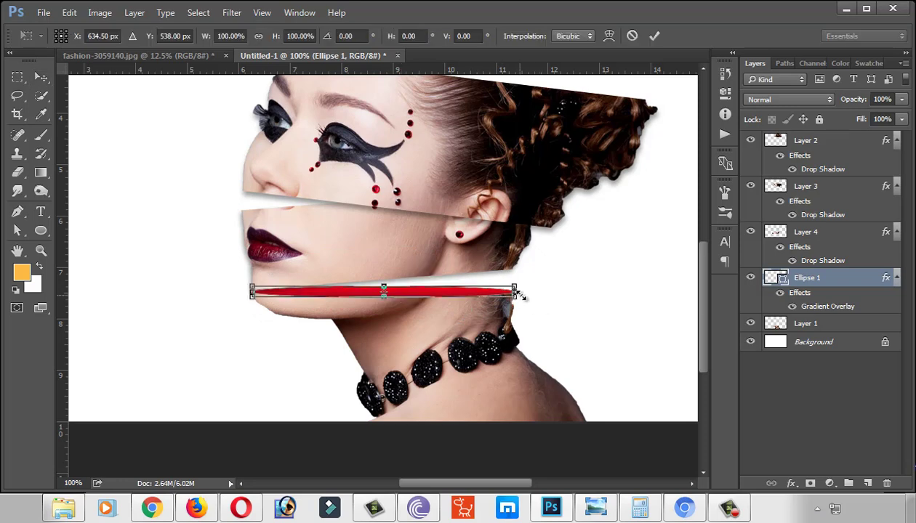
pyautogui.moveTo(519, 293); pyautogui.dragTo(513, 290)
pyautogui.press('Return')
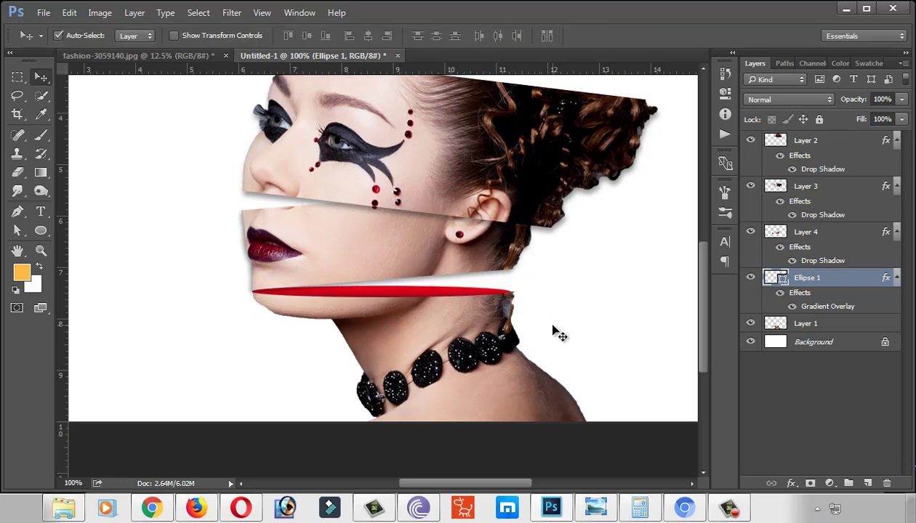
pyautogui.moveTo(407, 158); pyautogui.dragTo(410, 242)
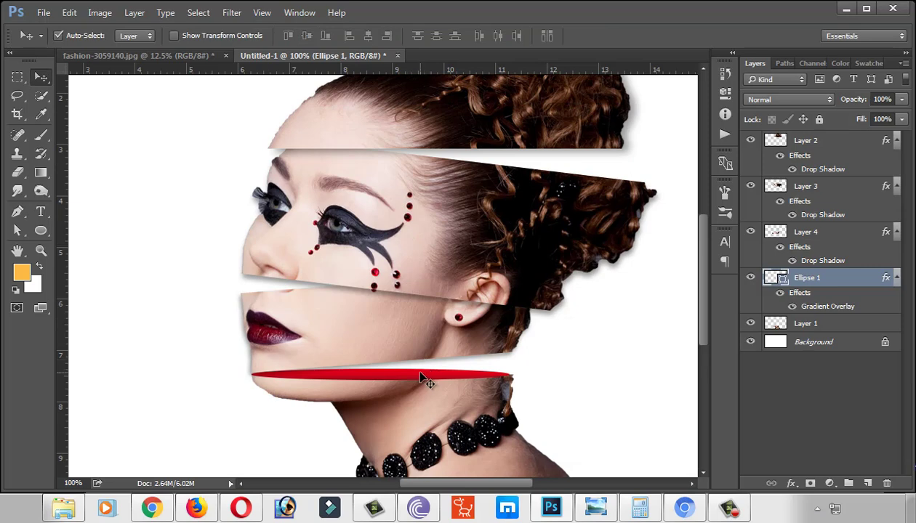
pyautogui.moveTo(426, 379)
pyautogui.mouseDown()
pyautogui.moveTo(531, 364)
pyautogui.moveTo(455, 293)
pyautogui.mouseUp()
# Duplicate the red sliver again and make the upper copy taller.
pyautogui.keyDown('alt'); pyautogui.click(511, 294); pyautogui.keyUp('alt')
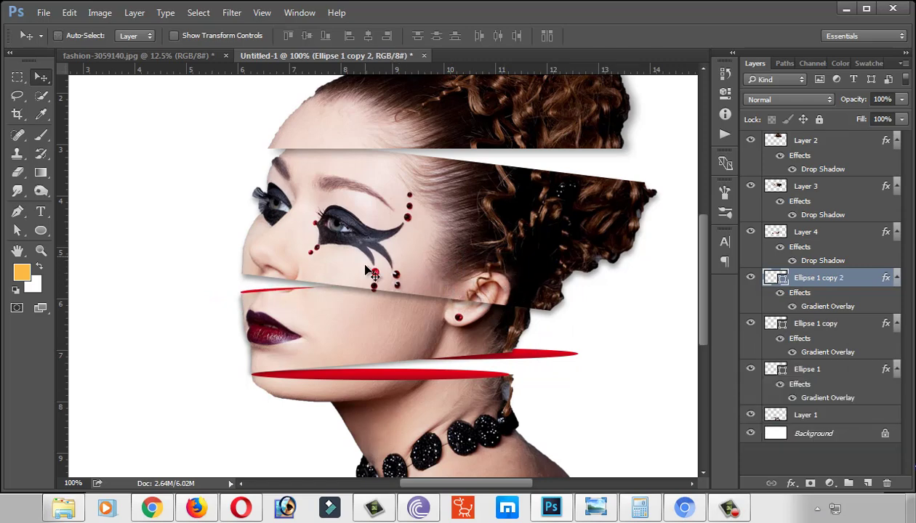
pyautogui.hotkey('ctrl', 't')
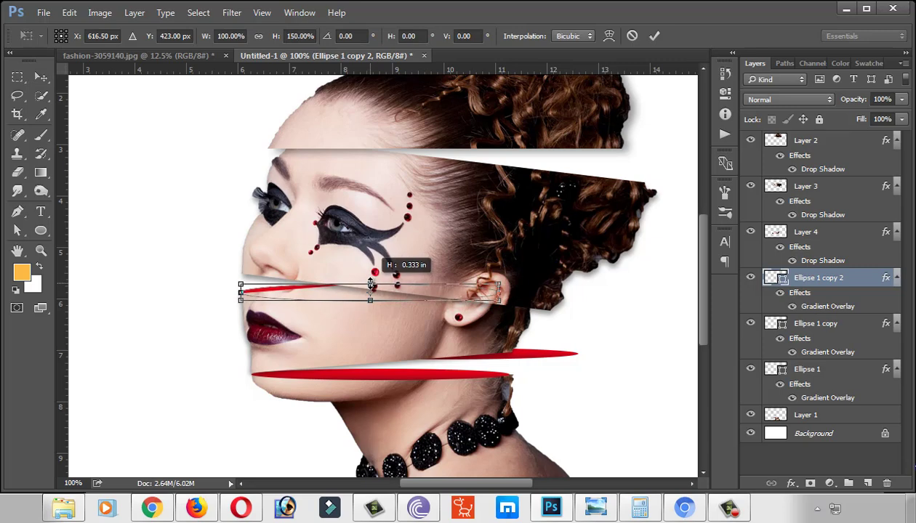
pyautogui.moveTo(370, 286); pyautogui.dragTo(372, 289)
pyautogui.press('Return')
# Slide the lower sliver copy left toward the chin and tilt it to match the cut.
pyautogui.click(571, 325)
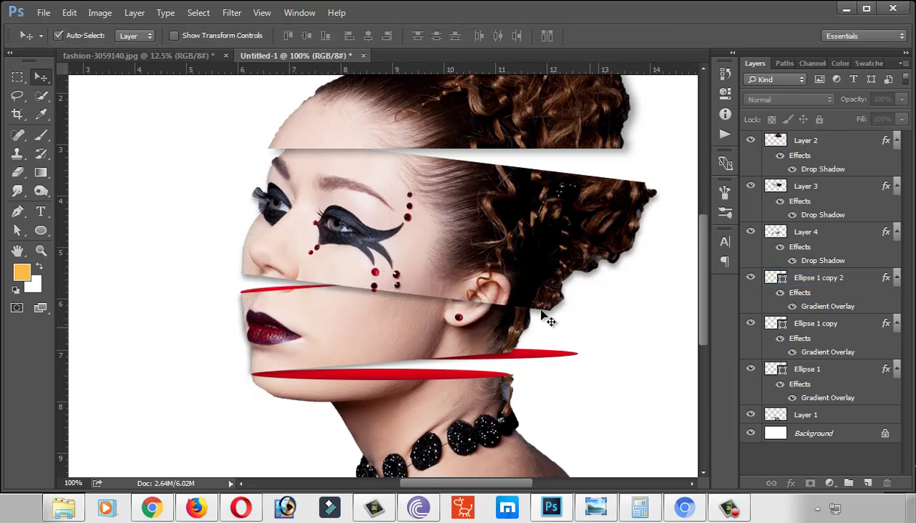
pyautogui.moveTo(529, 364); pyautogui.dragTo(465, 364)
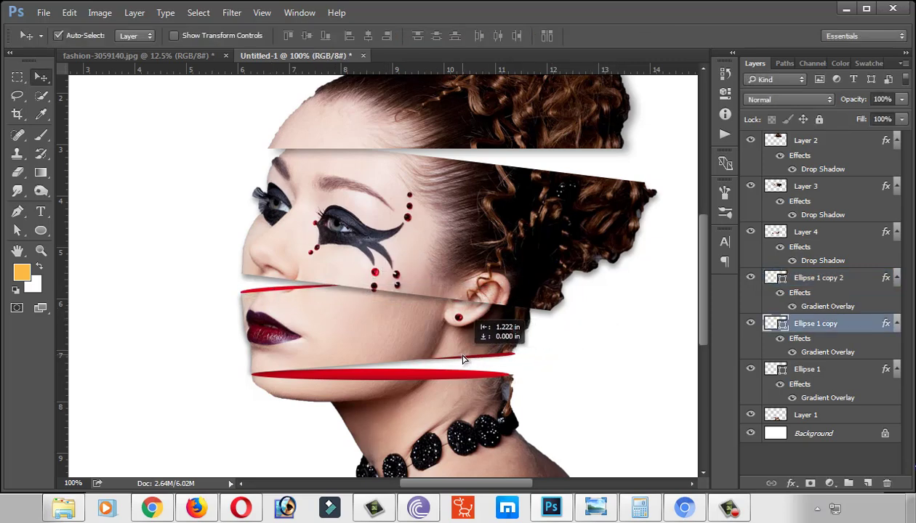
pyautogui.hotkey('ctrl', 't')
pyautogui.moveTo(586, 399)
pyautogui.mouseDown()
pyautogui.moveTo(630, 422)
pyautogui.moveTo(634, 414)
pyautogui.mouseUp()
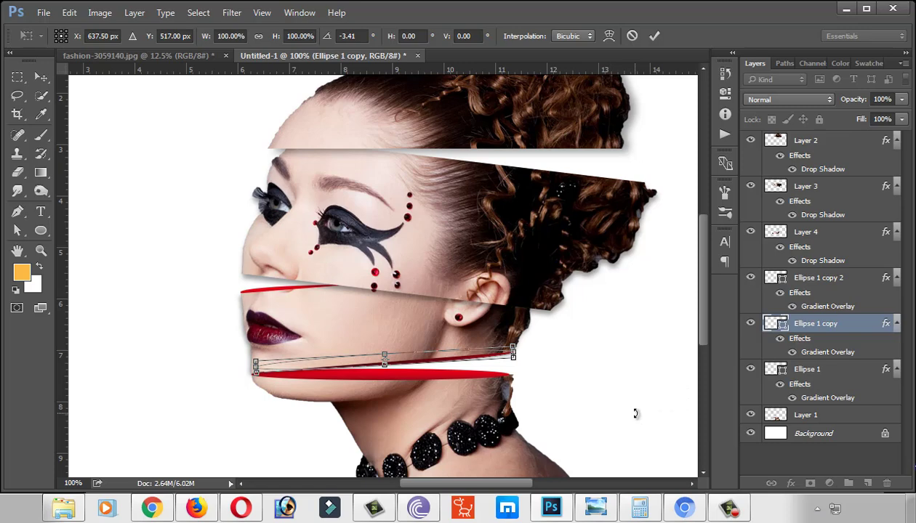
pyautogui.press('Return')
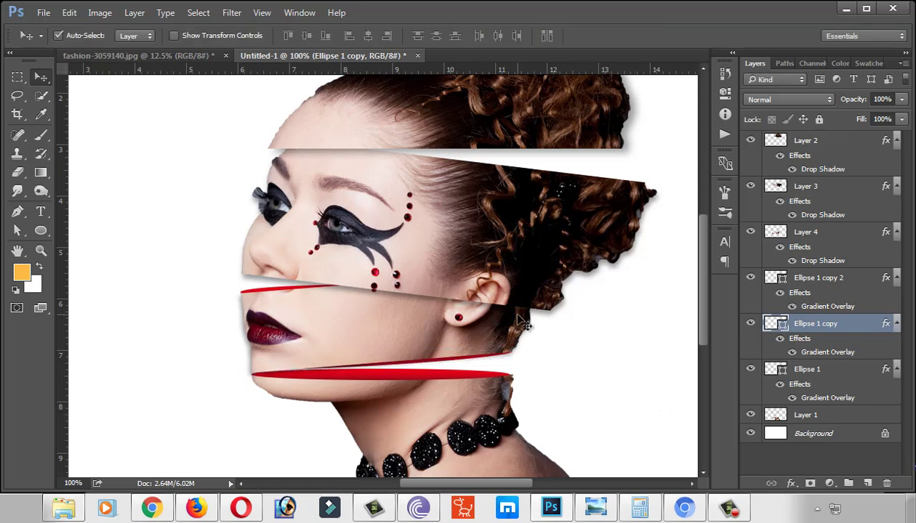
# Raise the upper sliver (Ellipse 1 copy 2) above Layer 4 and tilt it along the cut.
pyautogui.moveTo(313, 291); pyautogui.dragTo(299, 324)
pyautogui.click(296, 341)
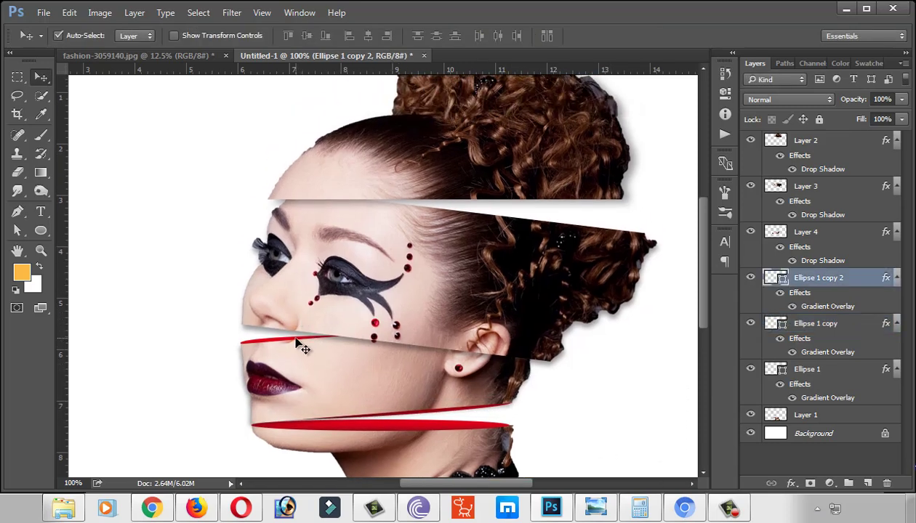
pyautogui.hotkey('ctrl', ']')
pyautogui.hotkey('ctrl', 't')
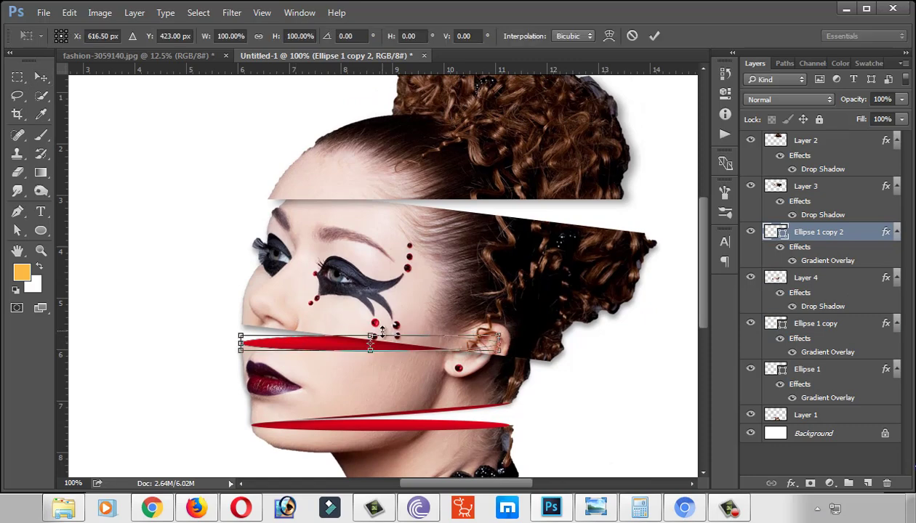
pyautogui.moveTo(378, 345); pyautogui.dragTo(375, 331)
pyautogui.press('Return')
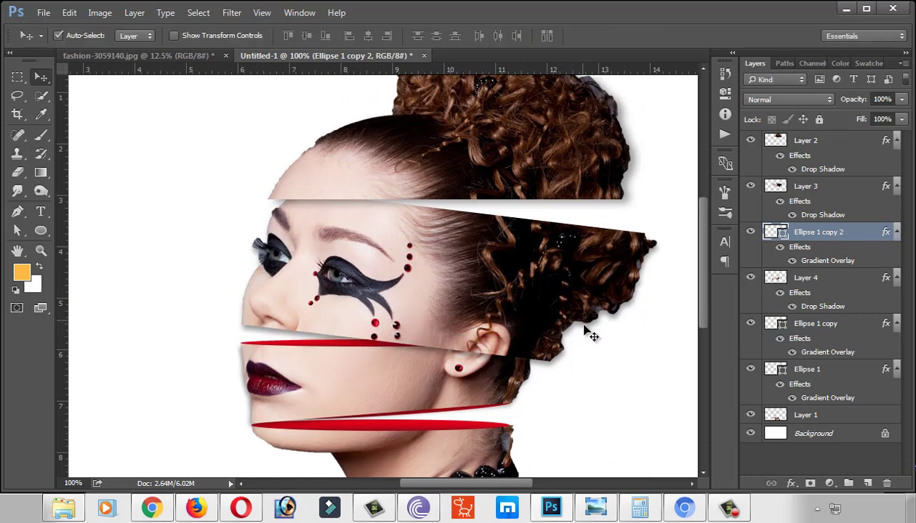
# Select the red sliver under the chin.
pyautogui.moveTo(436, 285); pyautogui.dragTo(439, 305)
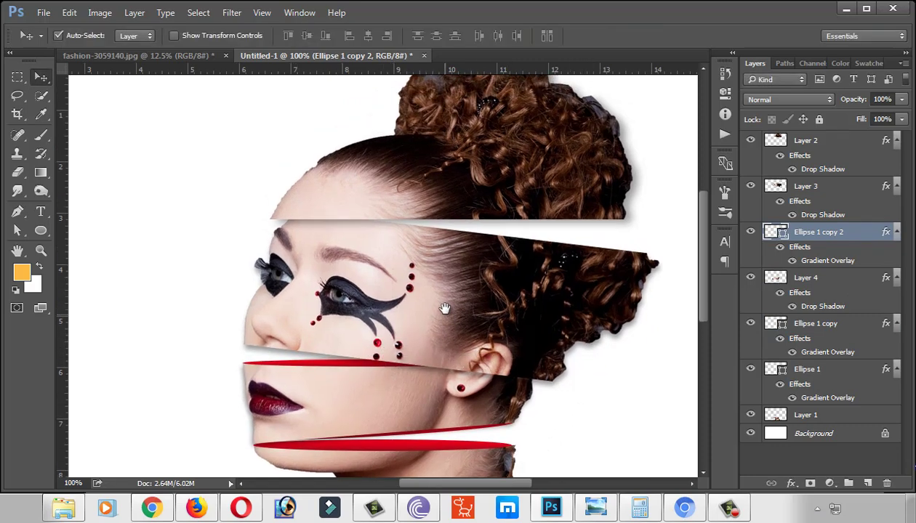
pyautogui.click(450, 443)
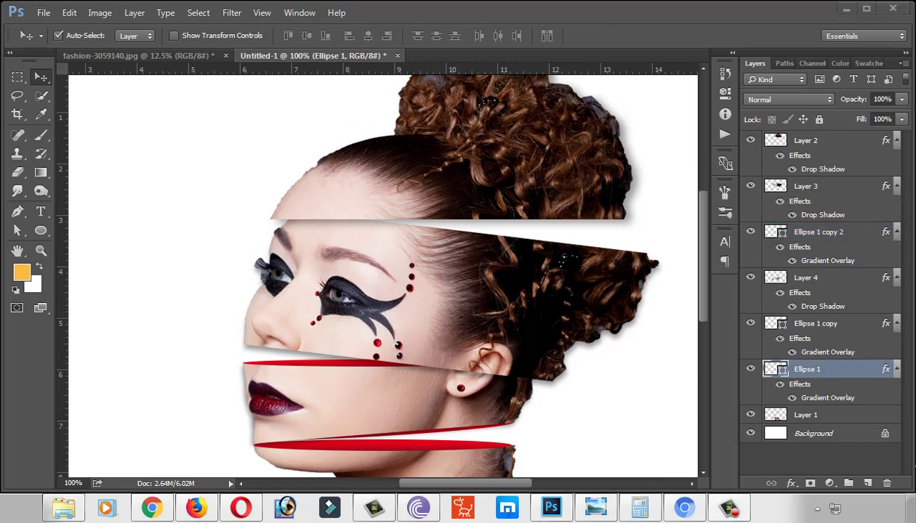
pyautogui.click(418, 450)
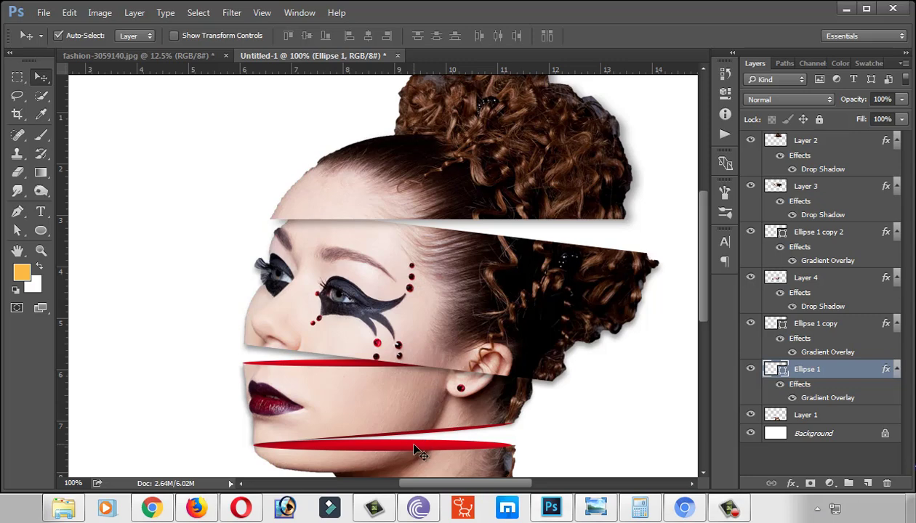
pyautogui.press('ctrl')
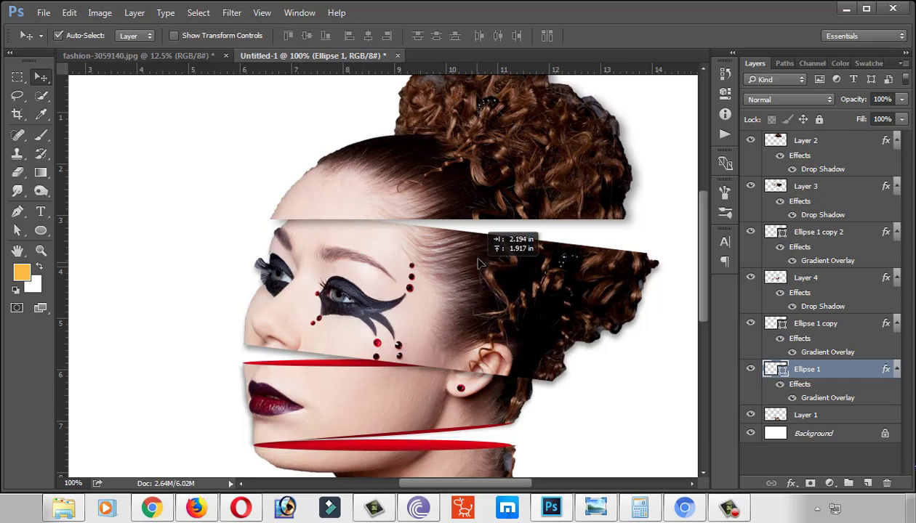
# Duplicate a red sliver, then rotate, stretch and place it along the cut under the hair.
pyautogui.moveTo(480, 264); pyautogui.dragTo(501, 247)
pyautogui.hotkey('ctrl', 't')
pyautogui.moveTo(644, 311); pyautogui.dragTo(674, 215)
pyautogui.moveTo(649, 263); pyautogui.dragTo(694, 288)
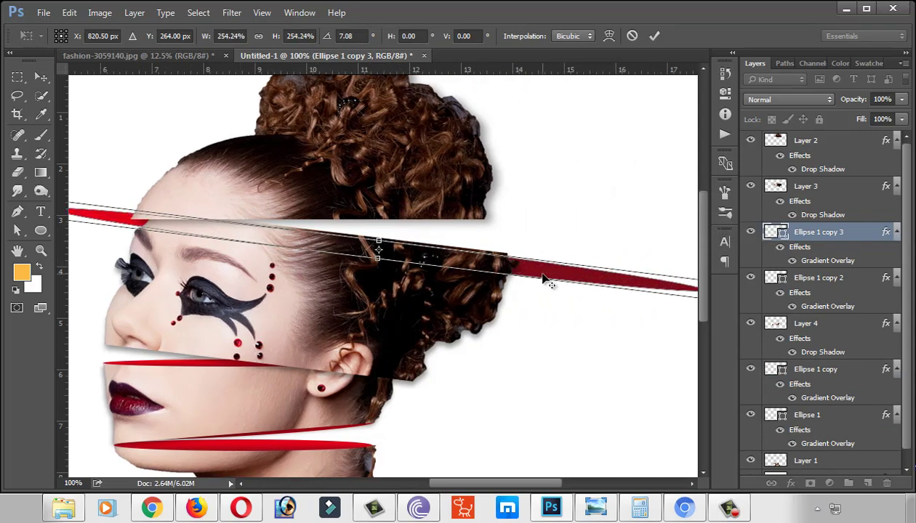
pyautogui.moveTo(500, 274)
pyautogui.mouseDown()
pyautogui.moveTo(579, 277)
pyautogui.moveTo(600, 258)
pyautogui.moveTo(531, 247)
pyautogui.moveTo(553, 234)
pyautogui.mouseUp()
pyautogui.press('Return')
pyautogui.hotkey('ctrl', 't')
pyautogui.moveTo(475, 247); pyautogui.dragTo(457, 253)
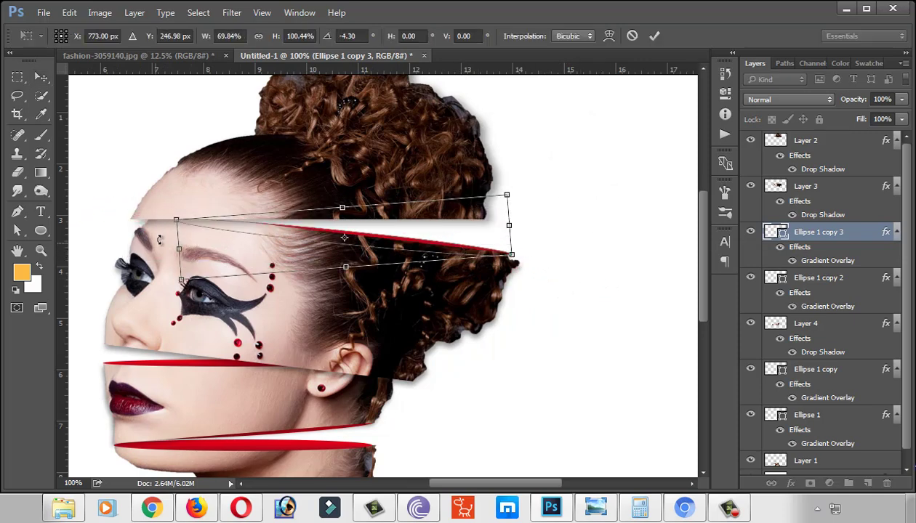
pyautogui.moveTo(180, 247); pyautogui.dragTo(164, 250)
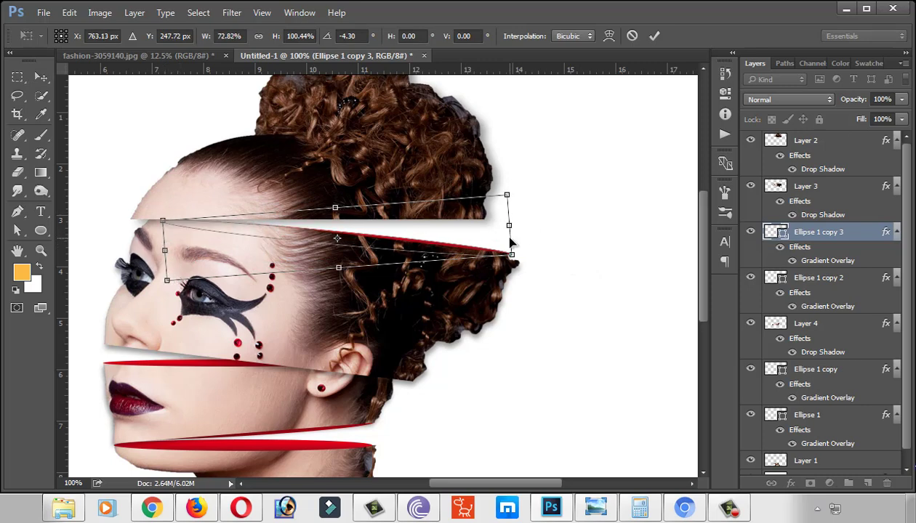
pyautogui.moveTo(340, 207); pyautogui.dragTo(338, 191)
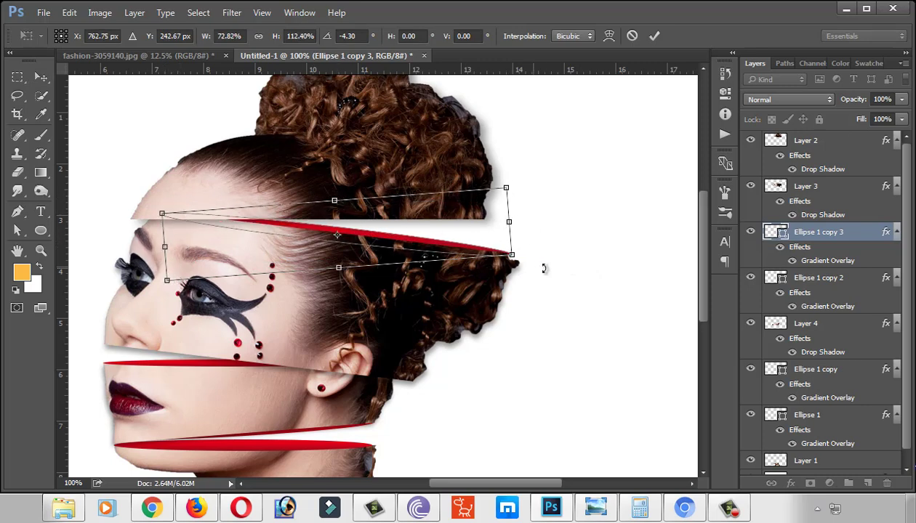
pyautogui.press('Return')
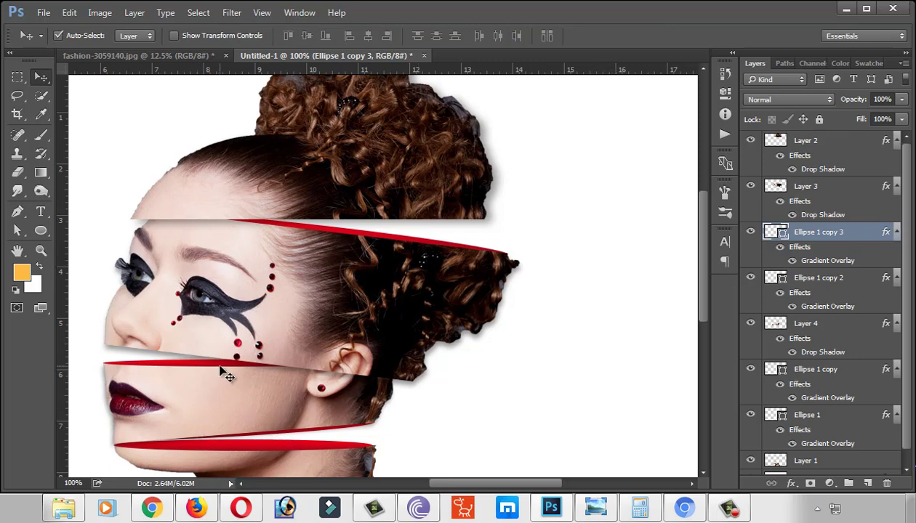
# Duplicate another sliver to the top cut, tilting, lengthening and nudging it into place.
pyautogui.keyDown('alt'); pyautogui.moveTo(294, 435); pyautogui.dragTo(401, 231); pyautogui.keyUp('alt')
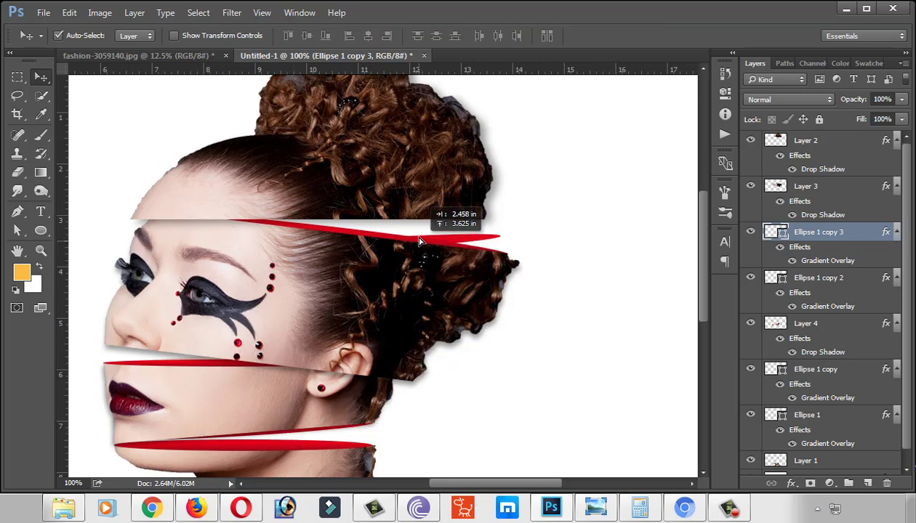
pyautogui.hotkey('ctrl', 't')
pyautogui.moveTo(548, 249); pyautogui.dragTo(567, 267)
pyautogui.moveTo(484, 223); pyautogui.dragTo(538, 216)
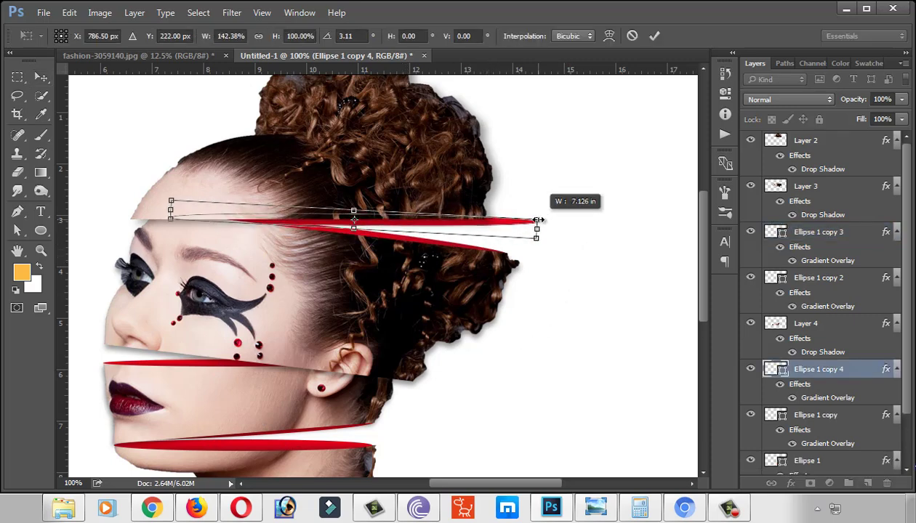
pyautogui.moveTo(578, 287); pyautogui.dragTo(582, 309)
pyautogui.hotkey('shift', 'Left')
pyautogui.hotkey('shift', 'Left')
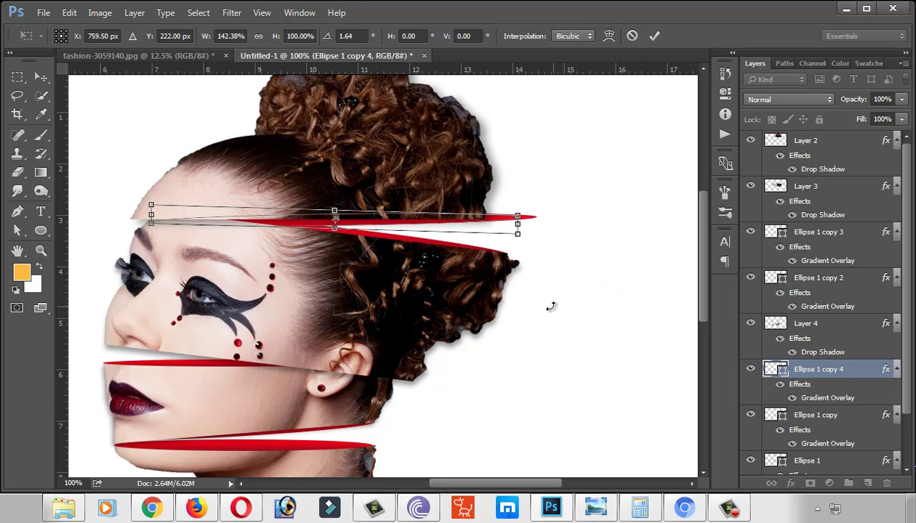
pyautogui.hotkey('shift', 'Left')
pyautogui.hotkey('shift', 'Left')
pyautogui.hotkey('shift', 'Left')
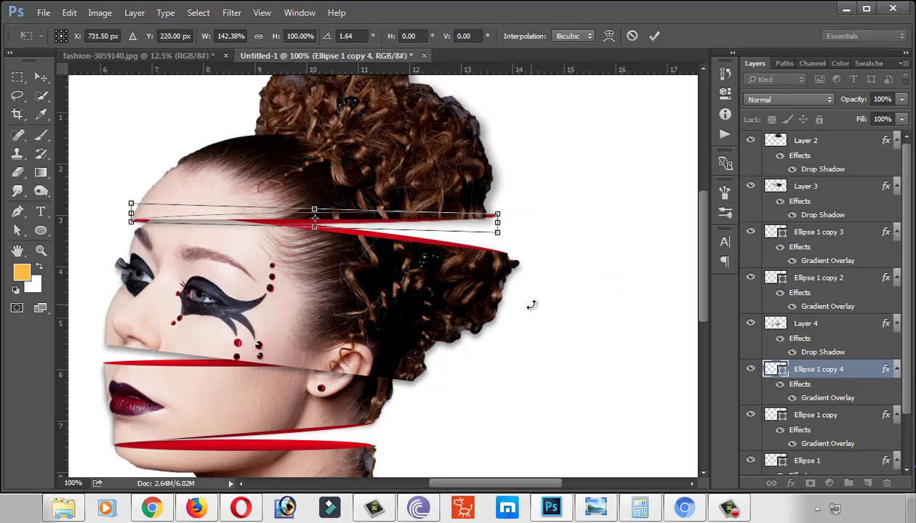
pyautogui.press('Return')
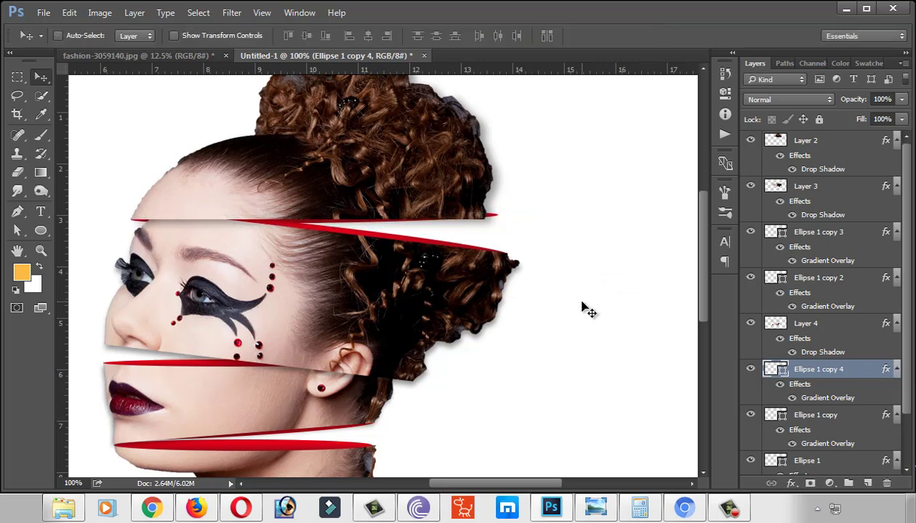
# Move the top sliver (Ellipse 1 copy 4) just below Layer 2 and shrink it slightly.
pyautogui.hotkey('ctrl', ']')
pyautogui.hotkey('ctrl', ']')
pyautogui.hotkey('ctrl', ']')
pyautogui.hotkey('ctrl', ']')
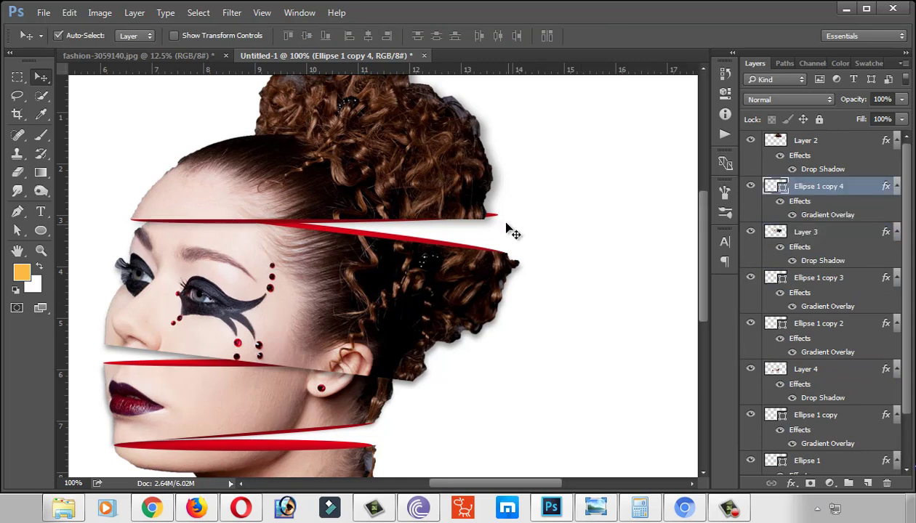
pyautogui.hotkey('ctrl', 't')
pyautogui.moveTo(491, 216); pyautogui.dragTo(485, 216)
pyautogui.press('Return')
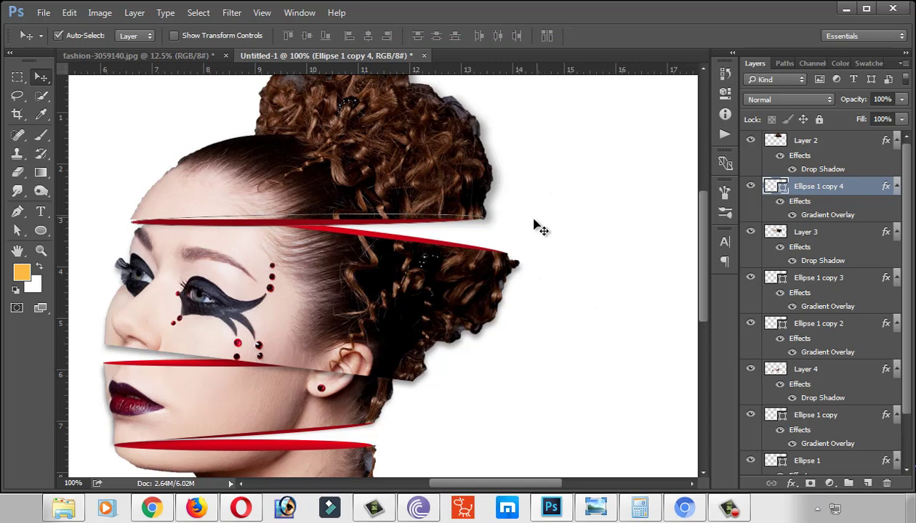
pyautogui.click(540, 229)
pyautogui.click(225, 228)
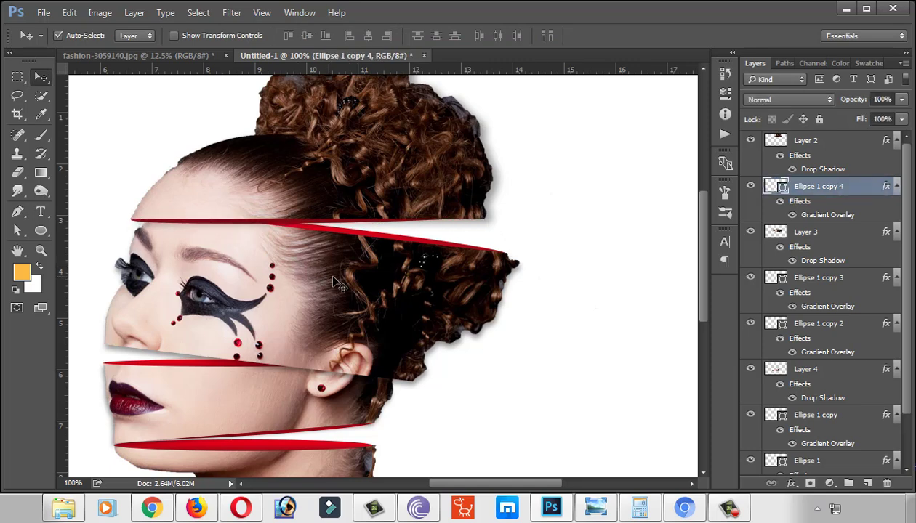
pyautogui.hotkey('ctrl', '-')
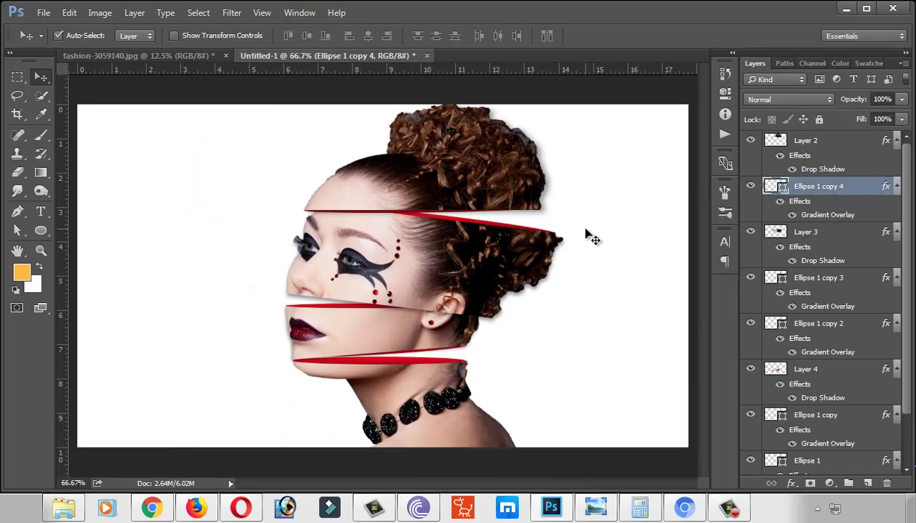
# Duplicate a red sliver up to the cut below the nose and tilt it to match.
pyautogui.hotkey('ctrl', '+')
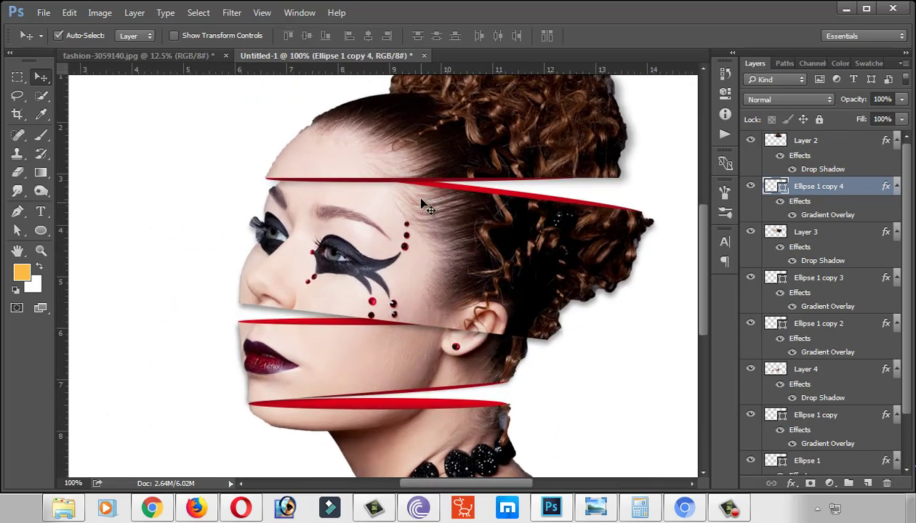
pyautogui.moveTo(362, 410); pyautogui.dragTo(360, 312)
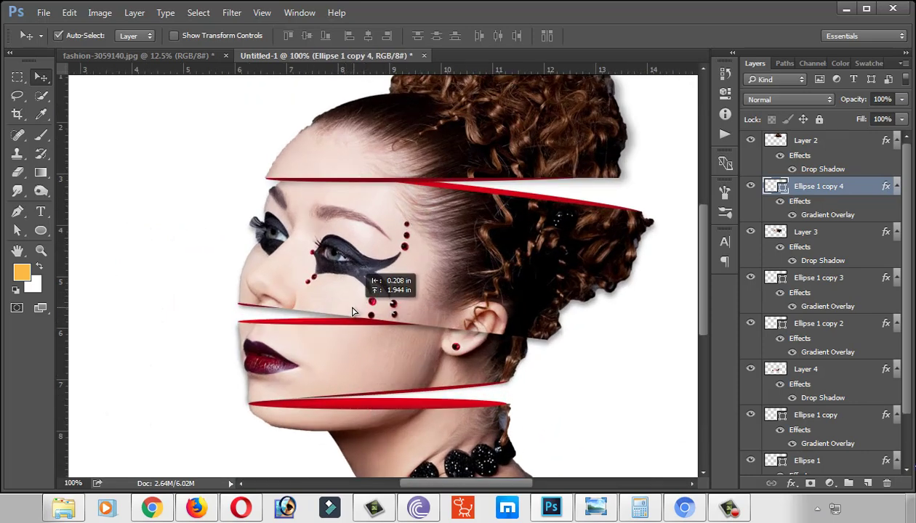
pyautogui.hotkey('ctrl', 't')
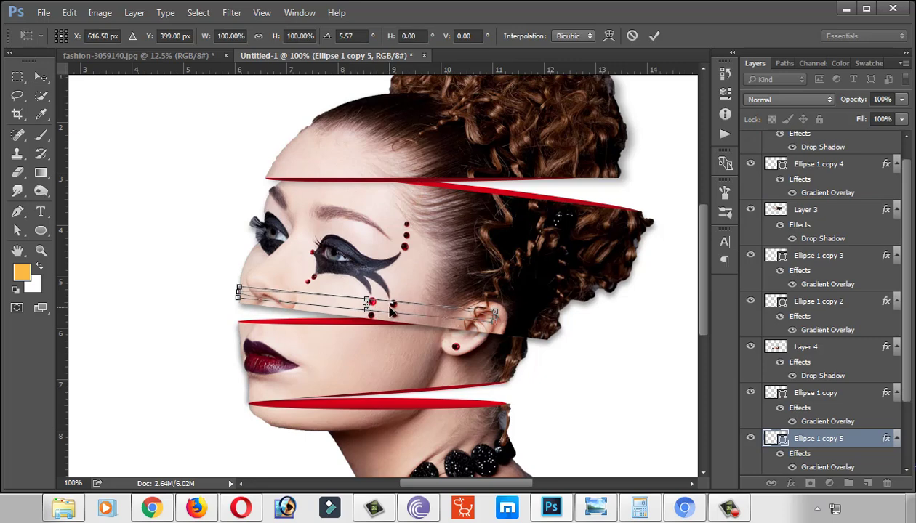
pyautogui.moveTo(579, 320); pyautogui.dragTo(407, 319)
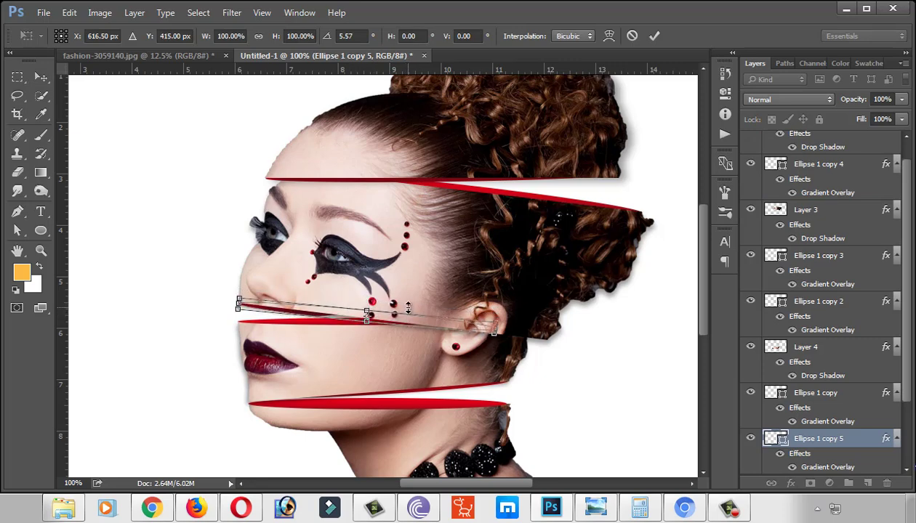
pyautogui.press('Return')
# Re-tilt the Ellipse 1 copy 2 sliver slightly clockwise to follow its cut.
pyautogui.moveTo(333, 321); pyautogui.dragTo(388, 358)
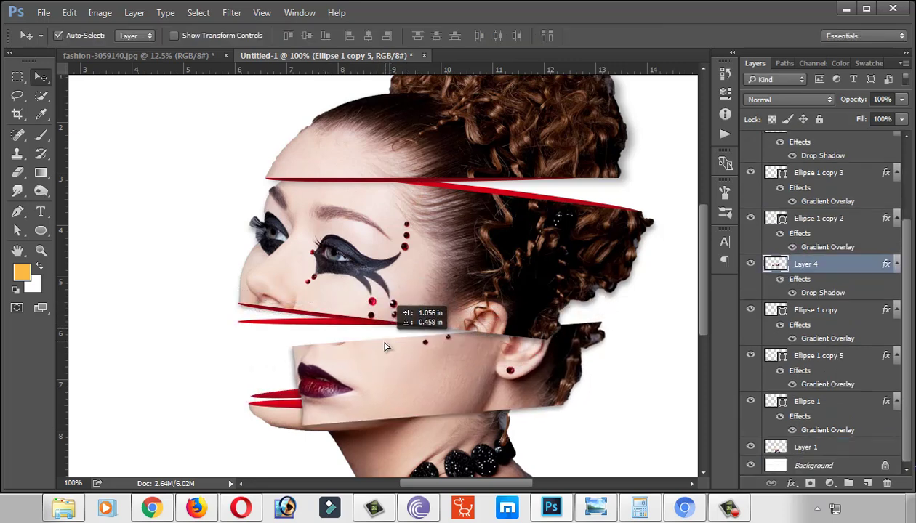
pyautogui.click(347, 323)
pyautogui.hotkey('ctrl', 't')
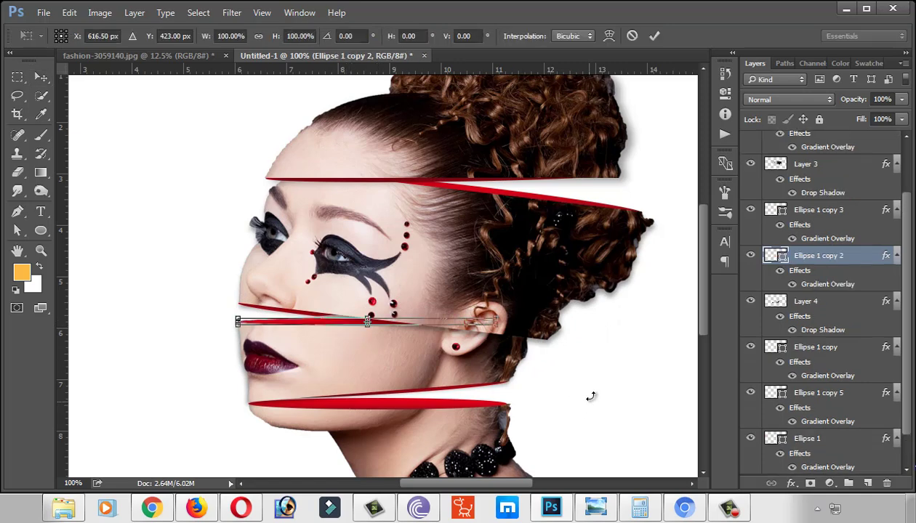
pyautogui.moveTo(590, 392)
pyautogui.mouseDown()
pyautogui.moveTo(584, 451)
pyautogui.moveTo(575, 454)
pyautogui.mouseUp()
pyautogui.press('Return')
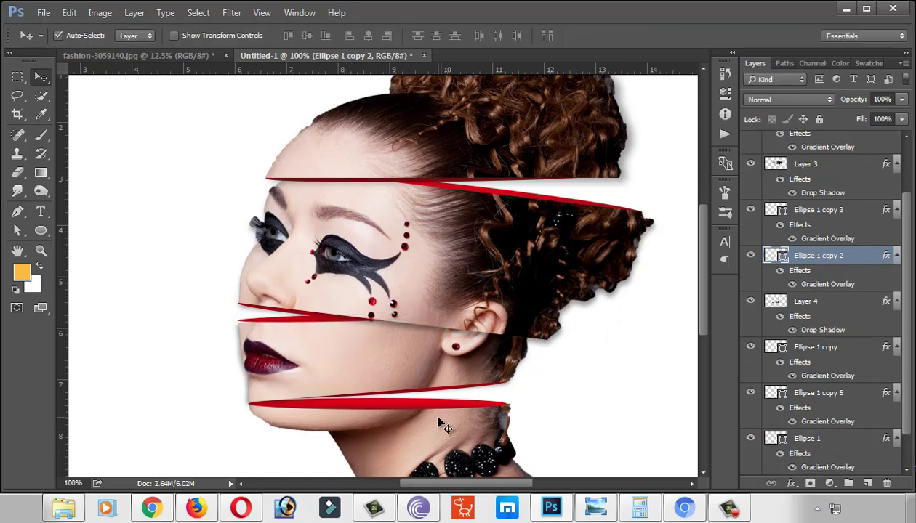
pyautogui.hotkey('ctrl', 't')
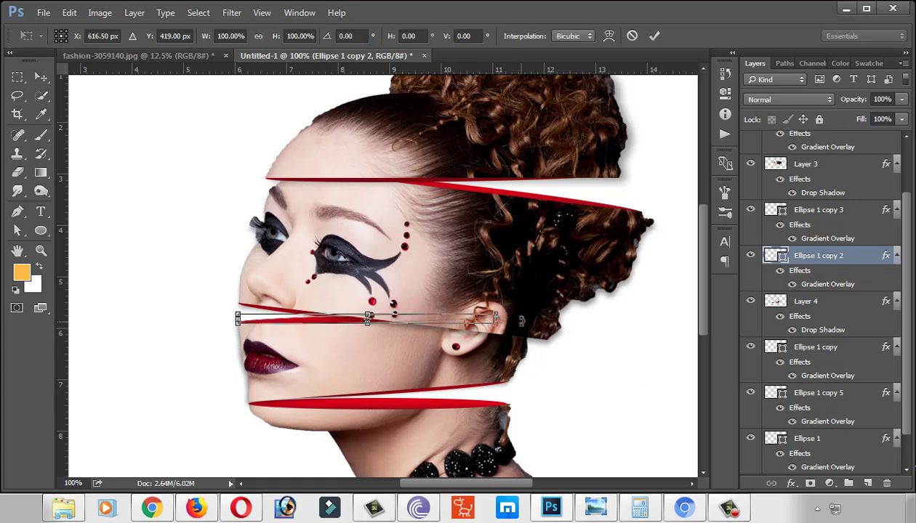
pyautogui.moveTo(521, 320); pyautogui.dragTo(525, 341)
pyautogui.press('Return')
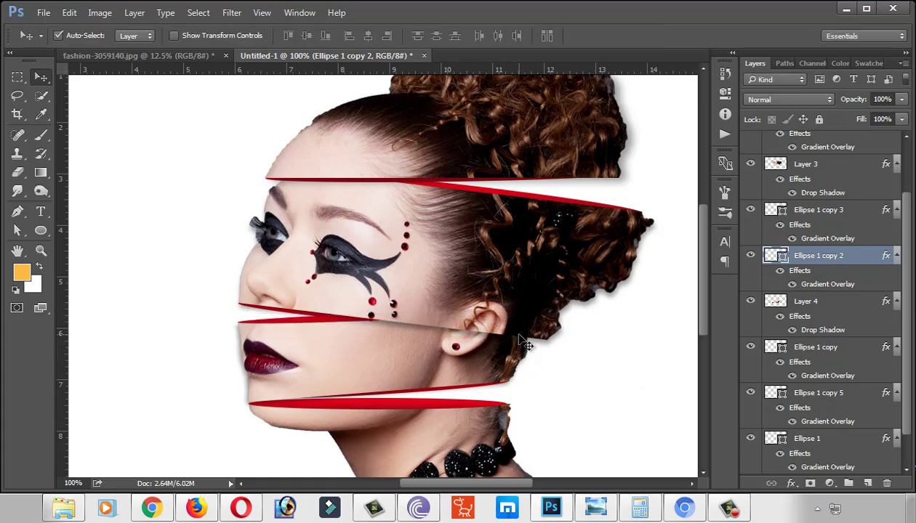
# Place Ellipse 1 copy 5 above Ellipse 1 copy 2, widen it toward the ear, tilt about 1.75°.
pyautogui.click(325, 324)
pyautogui.hotkey('ctrl', ']')
pyautogui.hotkey('ctrl', ']')
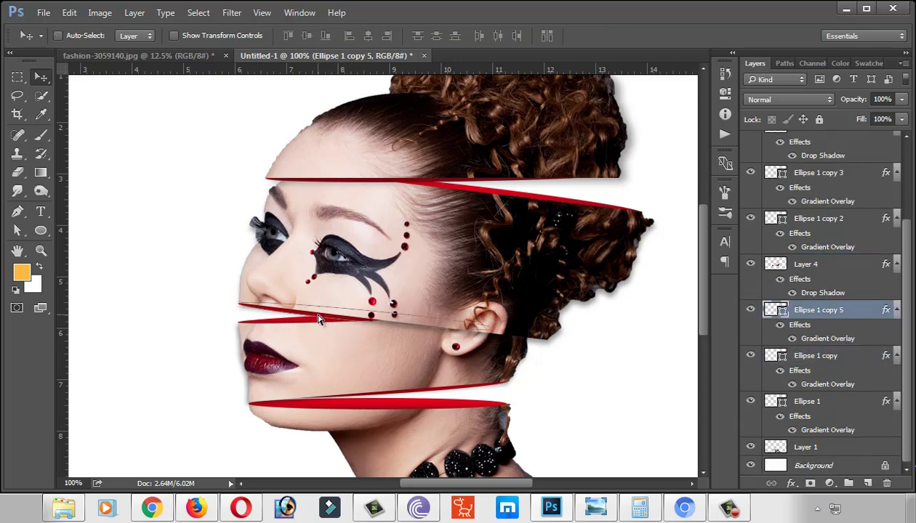
pyautogui.hotkey('ctrl', ']')
pyautogui.hotkey('ctrl', 't')
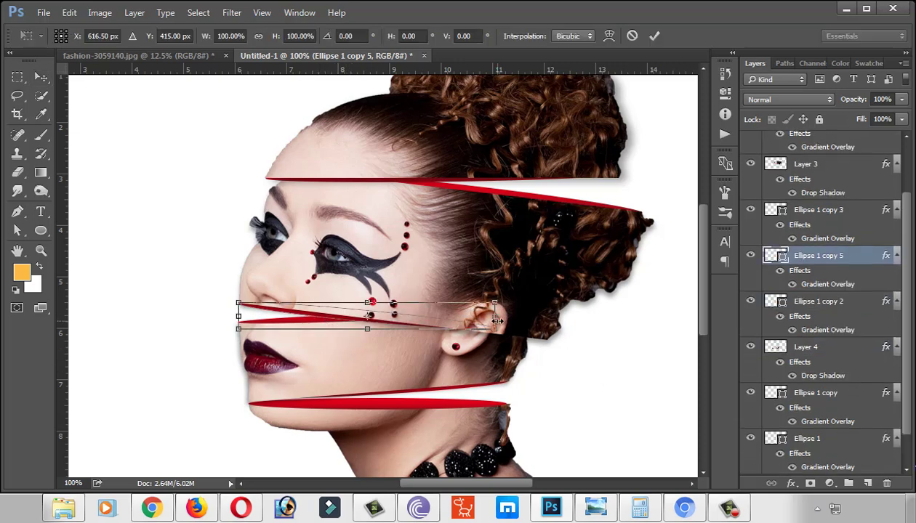
pyautogui.moveTo(497, 320)
pyautogui.mouseDown()
pyautogui.moveTo(585, 328)
pyautogui.moveTo(551, 328)
pyautogui.mouseUp()
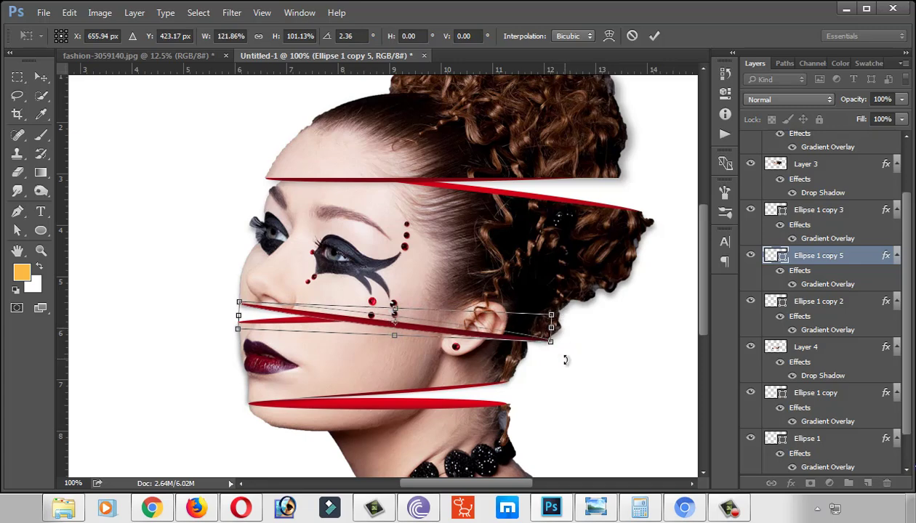
pyautogui.press('Up')
pyautogui.press('Up')
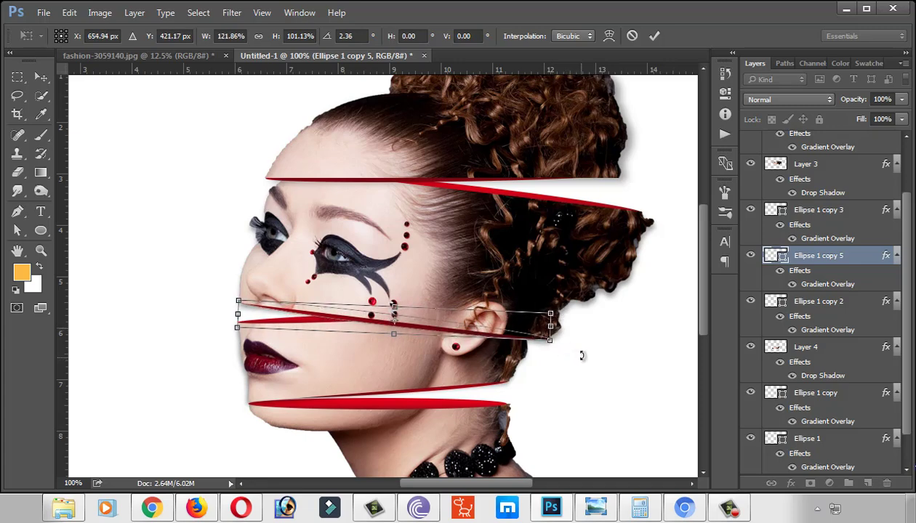
pyautogui.moveTo(581, 355); pyautogui.dragTo(579, 358)
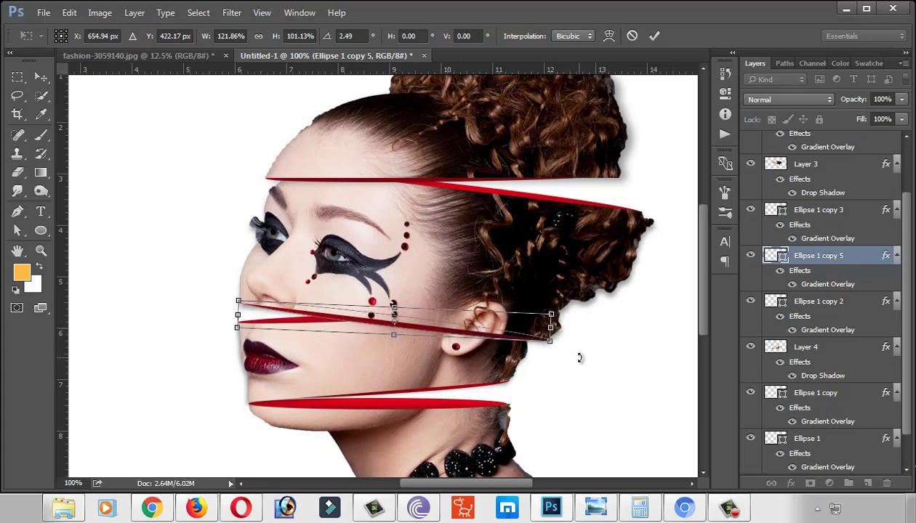
pyautogui.moveTo(577, 367); pyautogui.dragTo(577, 365)
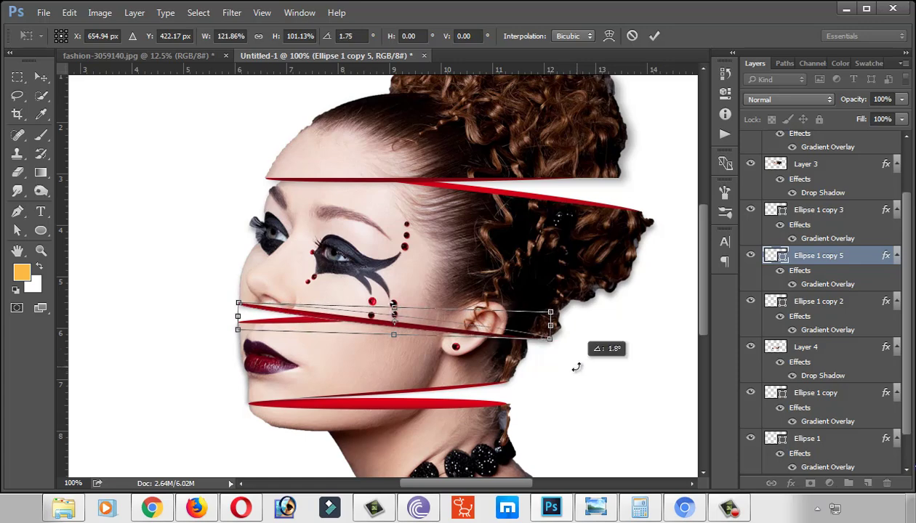
pyautogui.press('Return')
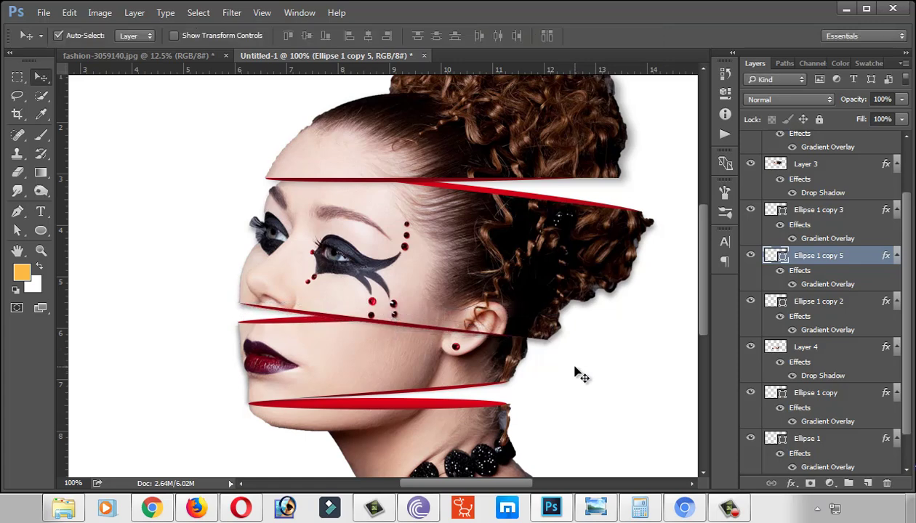
pyautogui.hotkey('ctrl', '-')
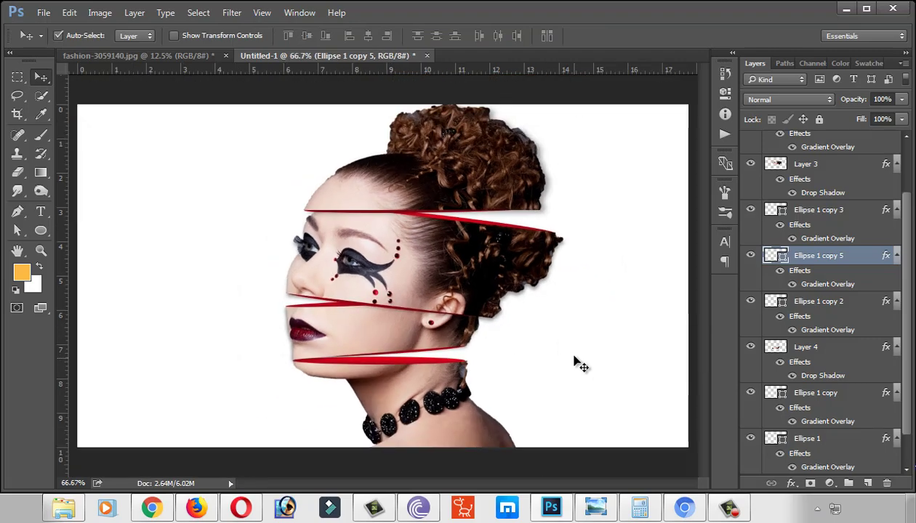
# Slim the Ellipse 1 chin sliver into a thinner wedge along the jaw cut.
pyautogui.click(366, 354)
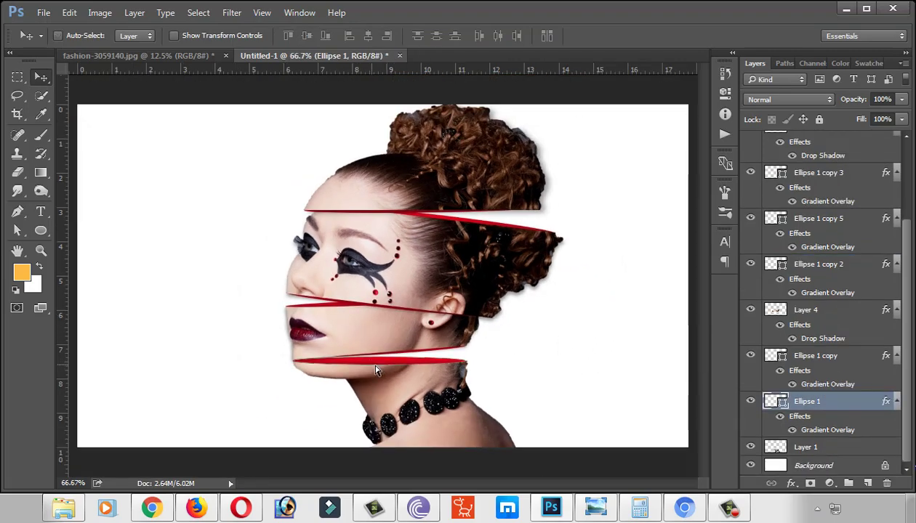
pyautogui.hotkey('ctrl', 't')
pyautogui.moveTo(378, 360); pyautogui.dragTo(384, 362)
pyautogui.press('Return')
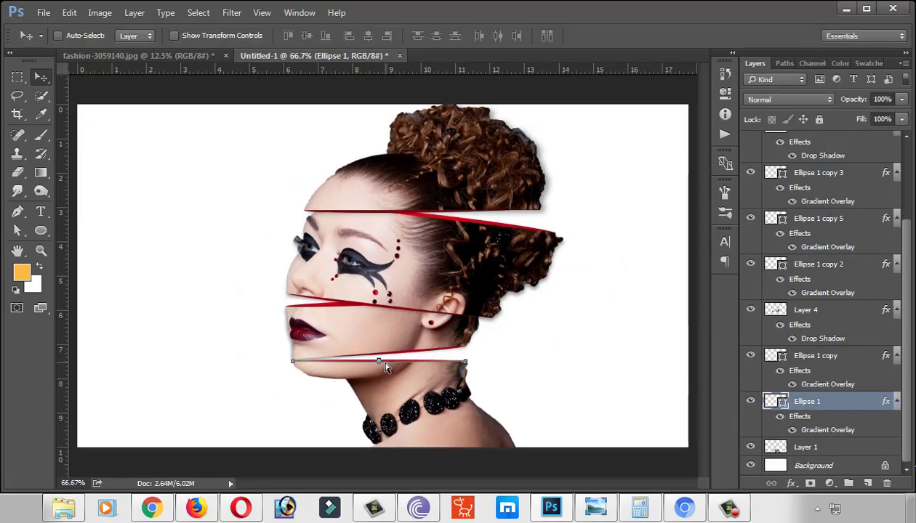
pyautogui.hotkey('ctrl', '+')
pyautogui.moveTo(378, 406); pyautogui.dragTo(399, 407)
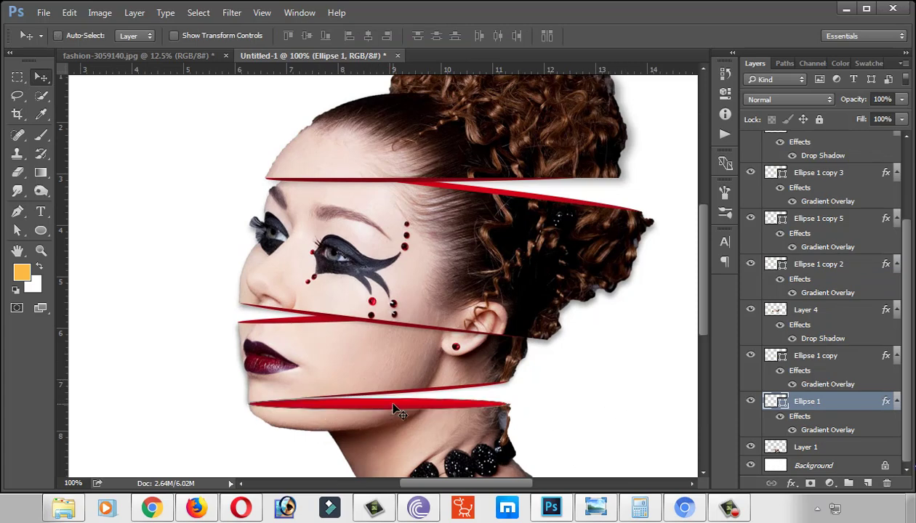
pyautogui.hotkey('ctrl', 't')
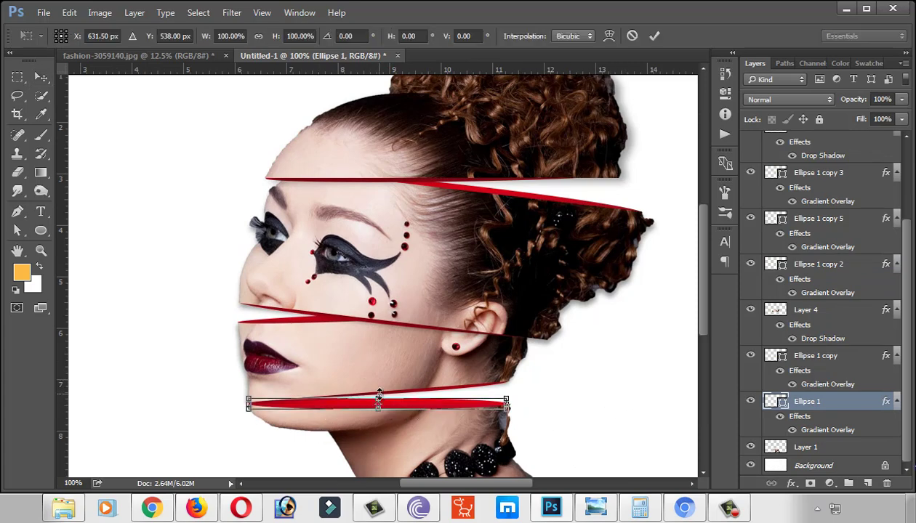
pyautogui.moveTo(378, 393); pyautogui.dragTo(378, 399)
pyautogui.press('Return')
# Nudge the chin sliver up a few pixels and tilt it very slightly.
pyautogui.press('Up')
pyautogui.press('Up')
pyautogui.press('Up')
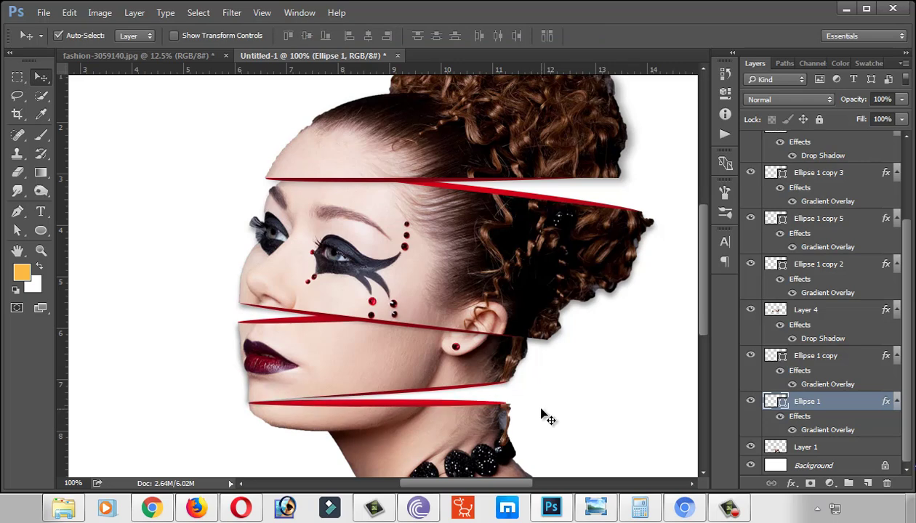
pyautogui.hotkey('ctrl', 't')
pyautogui.moveTo(562, 423); pyautogui.dragTo(564, 422)
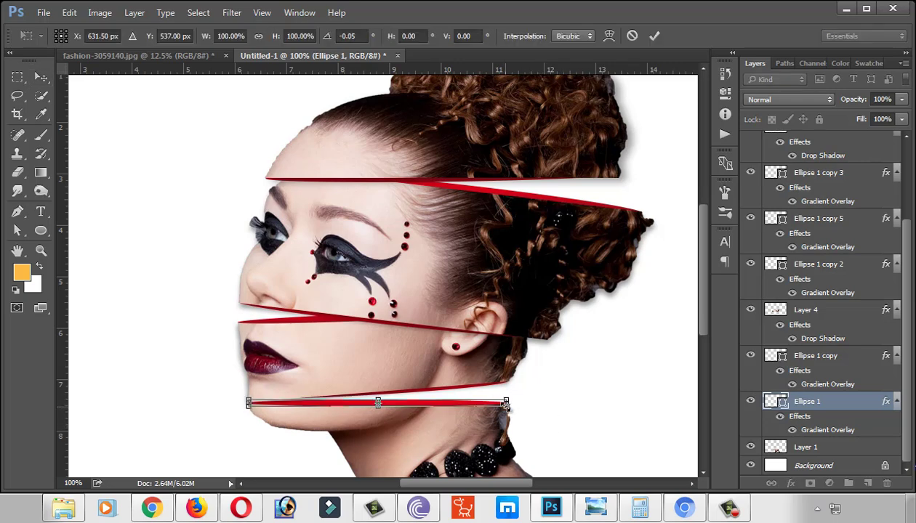
pyautogui.press('Return')
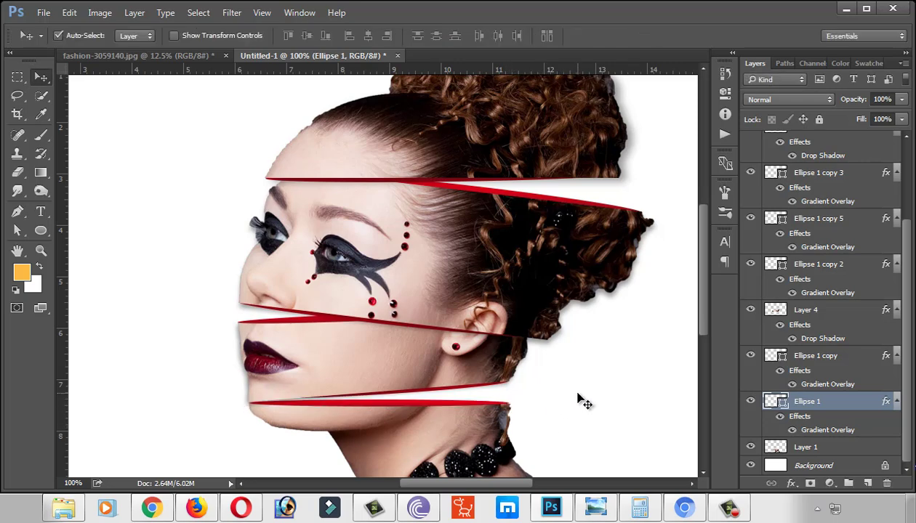
# Rotate Ellipse 1 copy about -1.1° to follow the chin cut.
pyautogui.click(442, 391)
pyautogui.hotkey('ctrl', 't')
pyautogui.moveTo(599, 410); pyautogui.dragTo(598, 408)
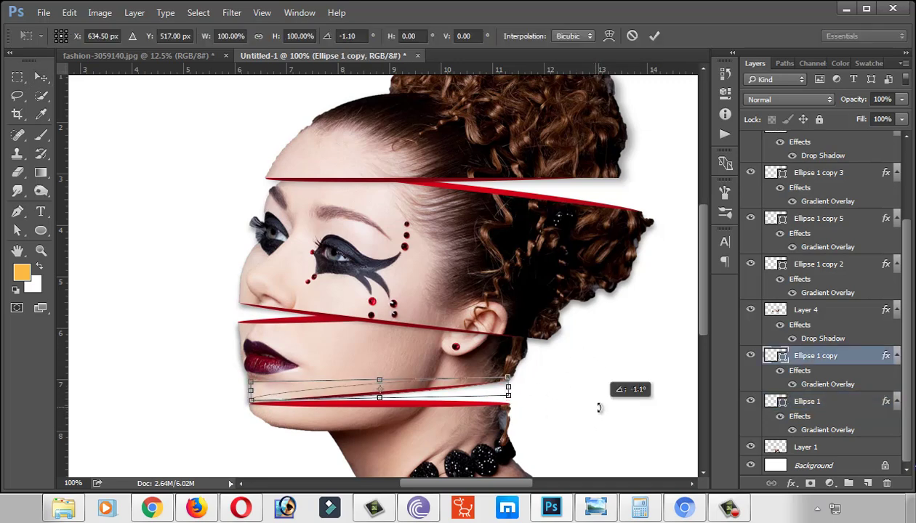
pyautogui.press('Return')
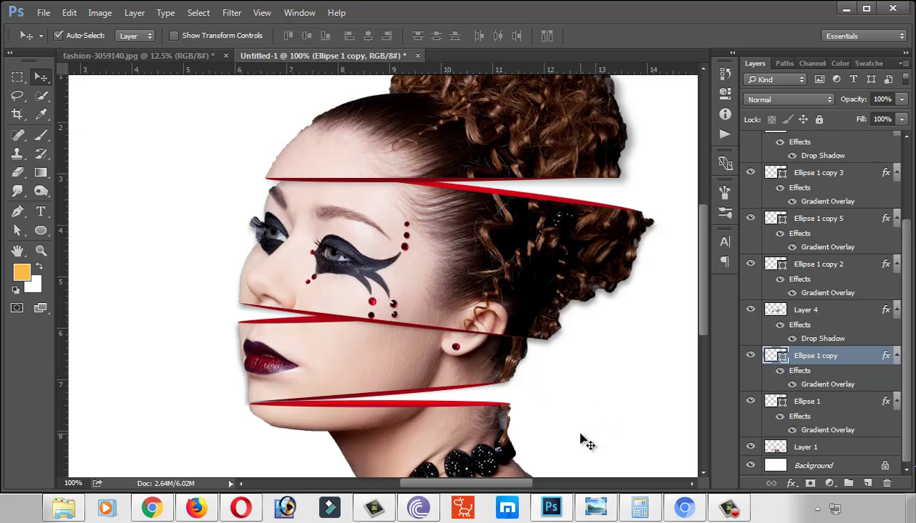
pyautogui.hotkey('ctrl', '-')
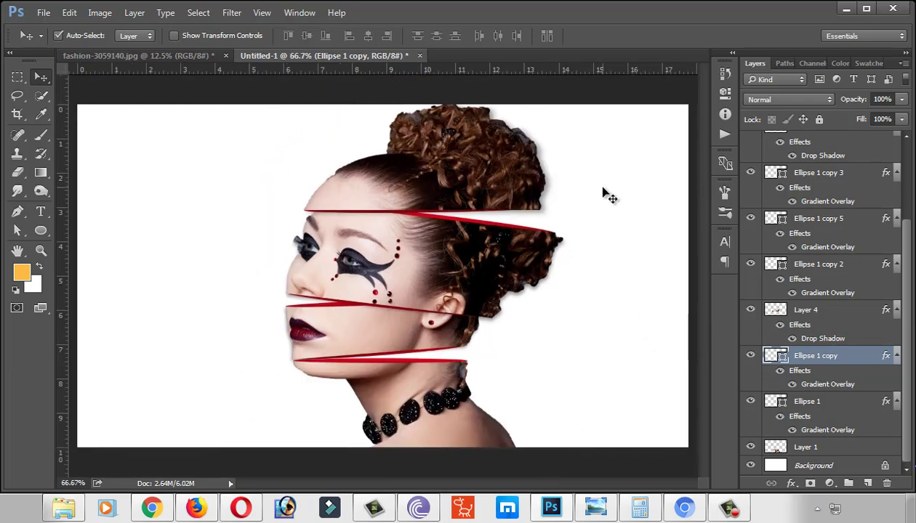
pyautogui.click(575, 277)
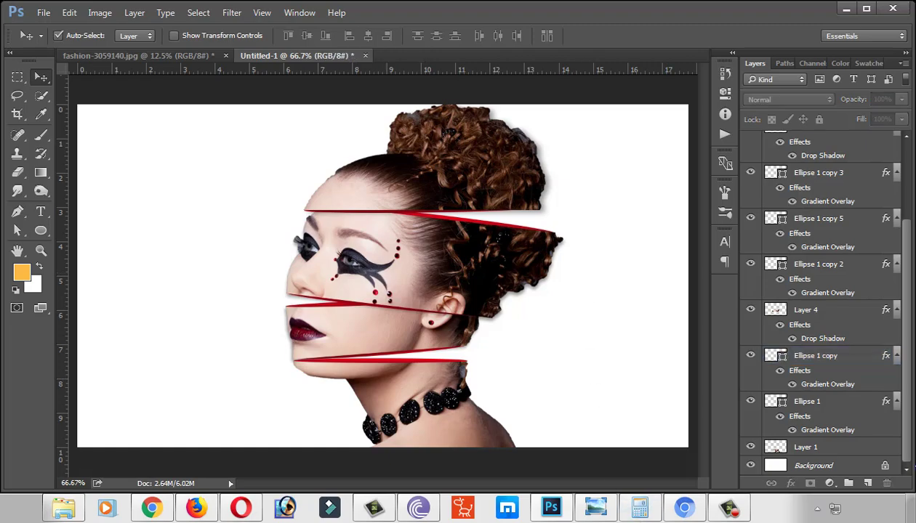